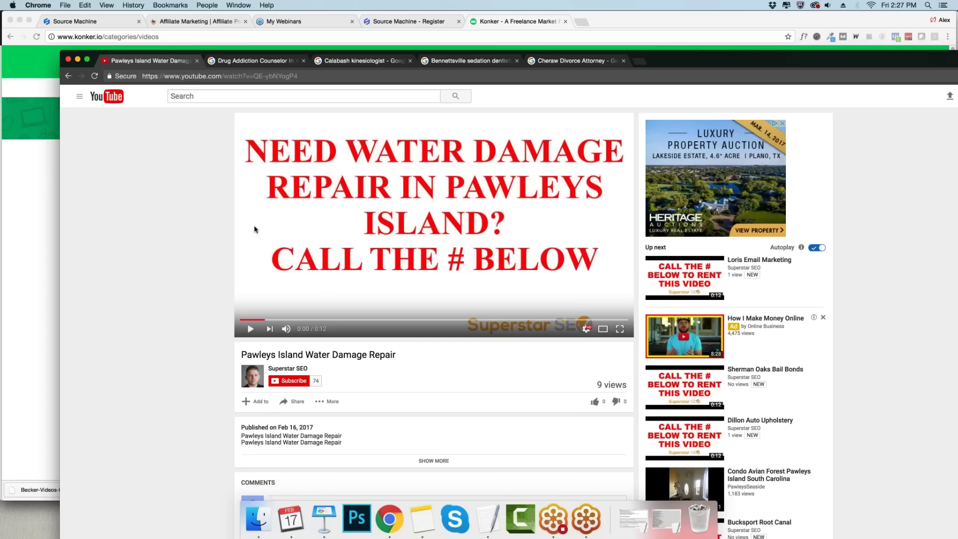
Highlight the title and description of the Pawleys Island Water Damage Repair video on YouTube.
drag(396, 354, 241, 355)
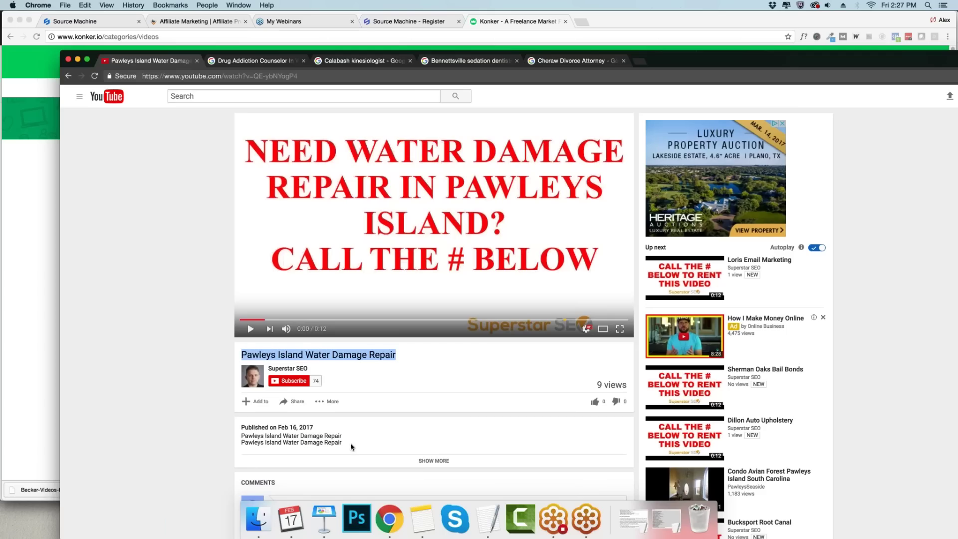
drag(344, 443, 242, 438)
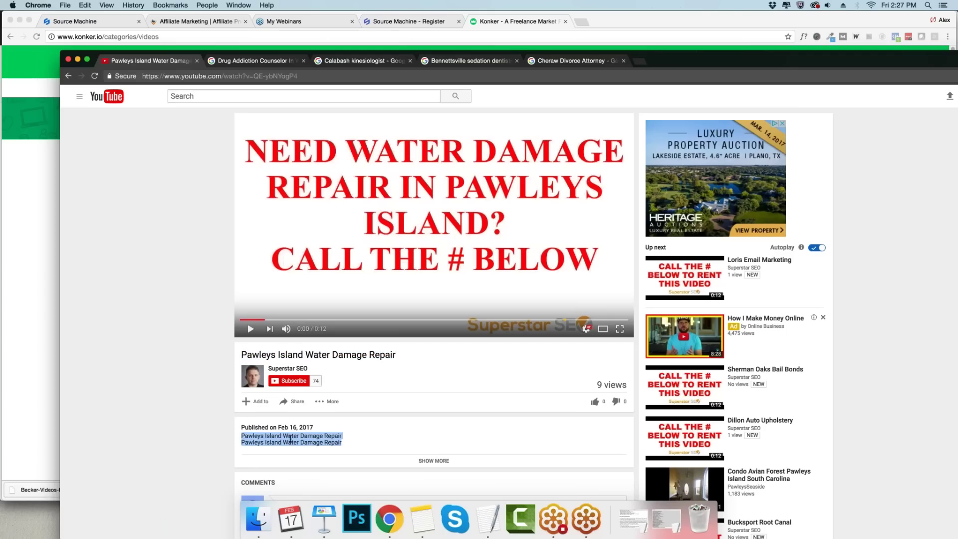
Switch to Source Machine and view the video reports list and the blog reports list.
click(43, 194)
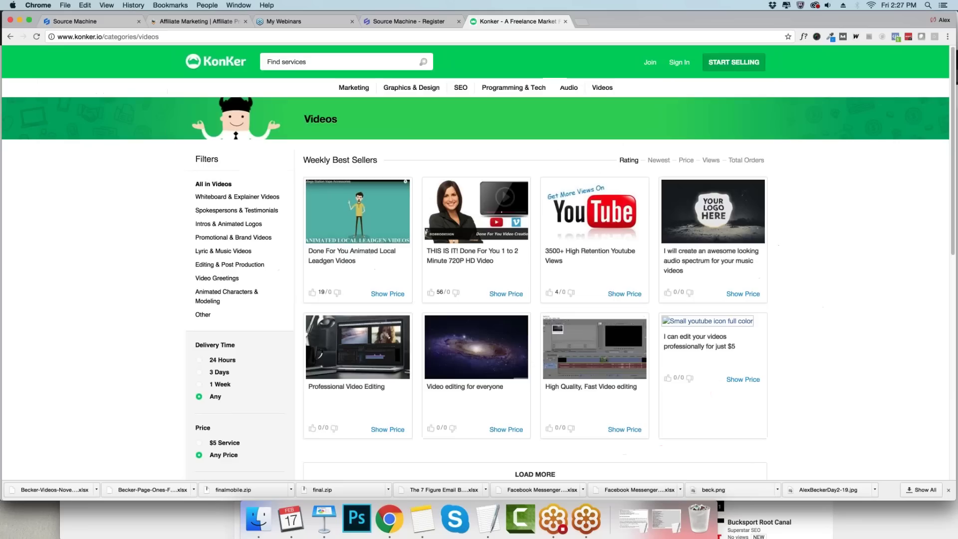
click(105, 23)
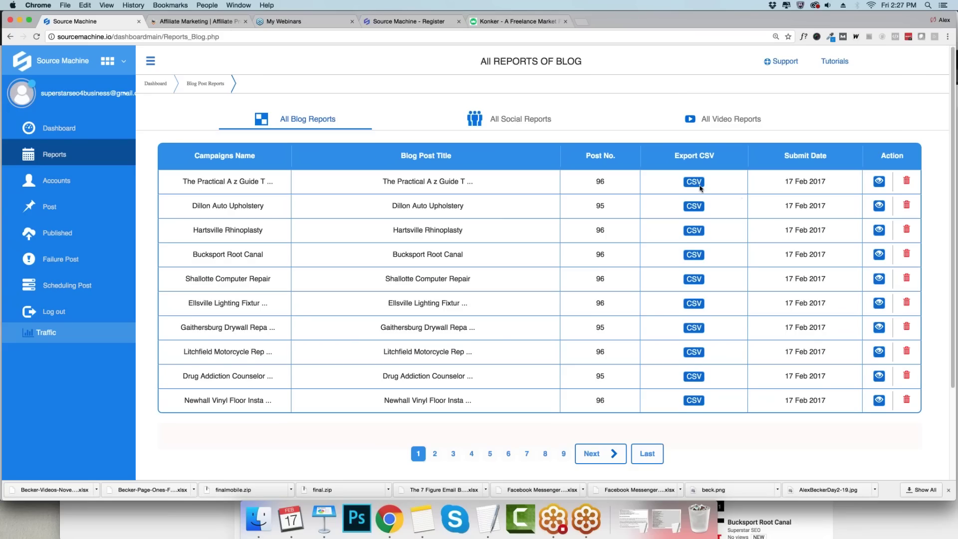
click(708, 126)
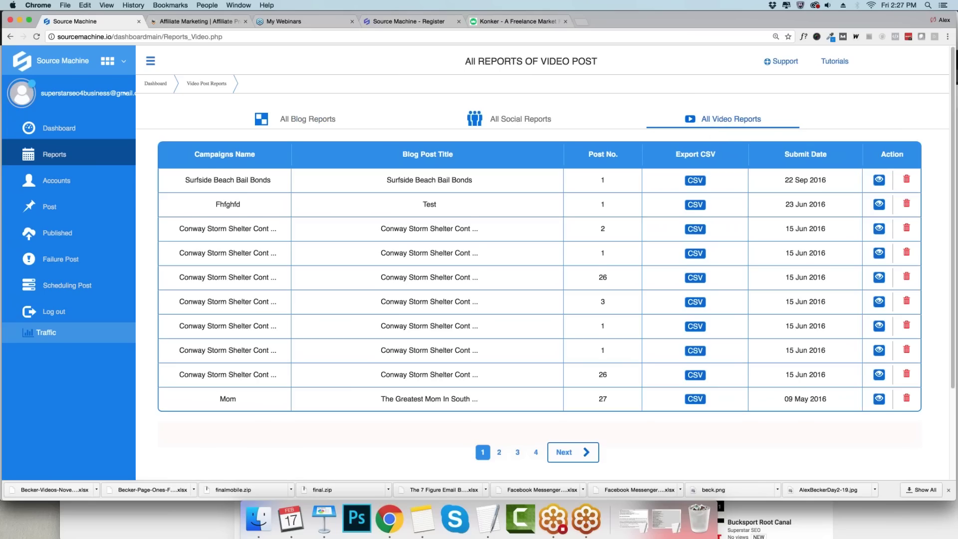
click(313, 121)
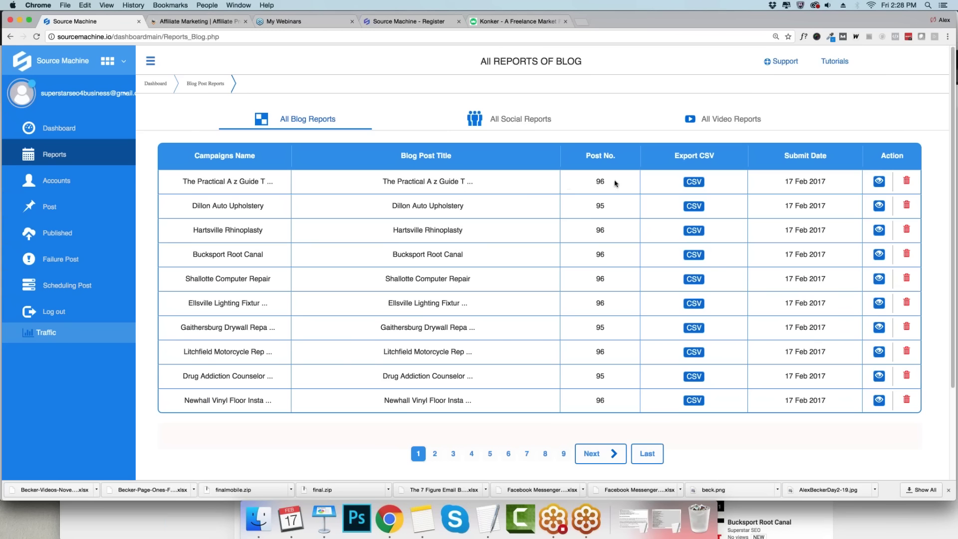
Open the Dillon Auto Upholstery blog report and look through the posting status of its platforms.
click(879, 206)
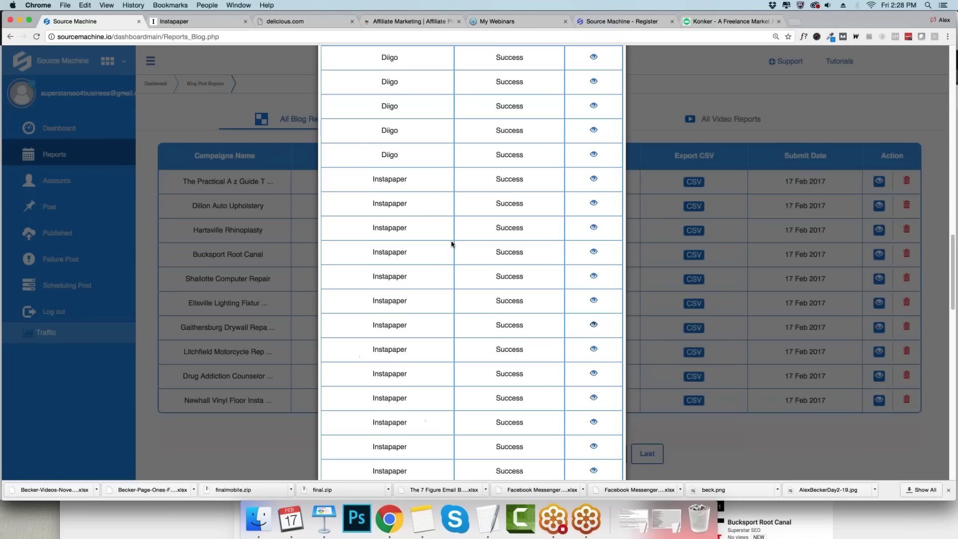
scroll(452, 244, down, 10)
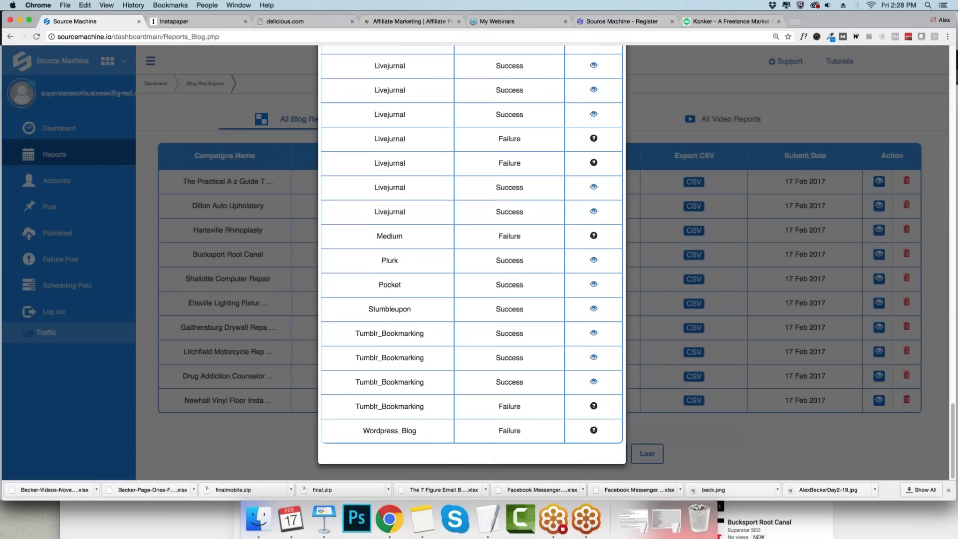
scroll(451, 244, up, 15)
scroll(507, 376, up, 10)
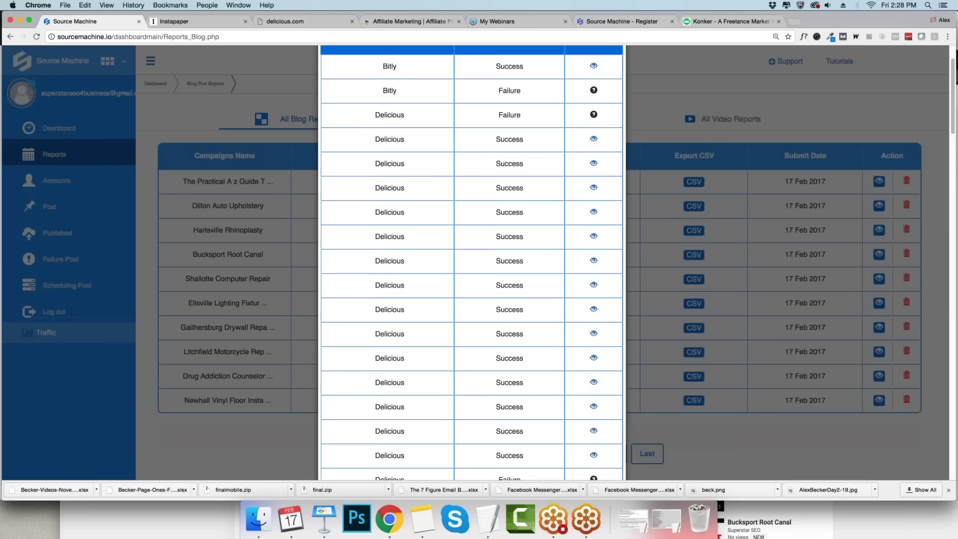
scroll(506, 375, down, 3)
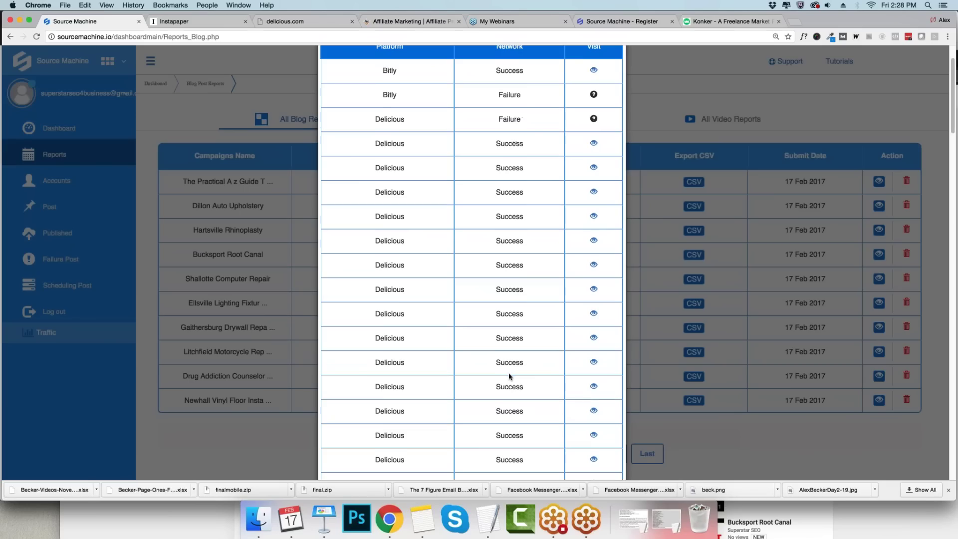
scroll(509, 379, down, 10)
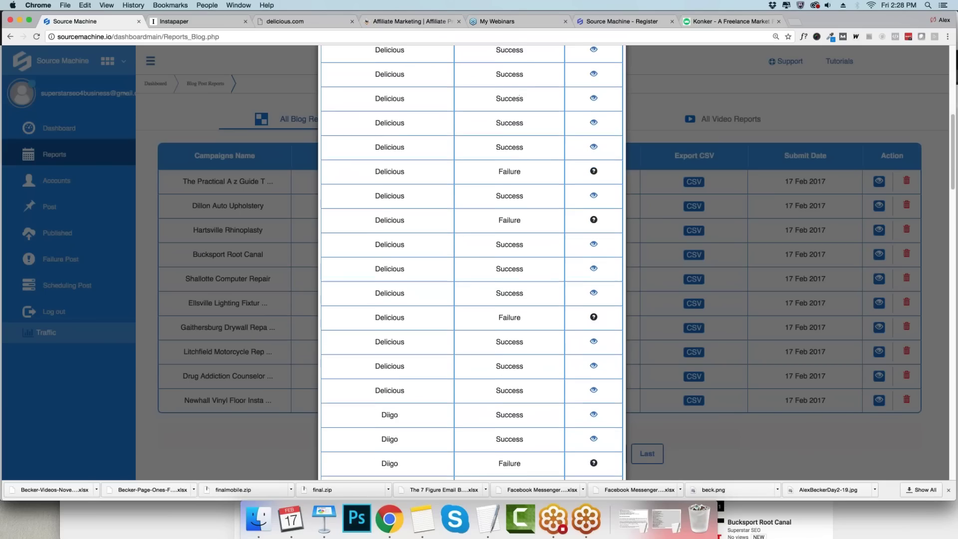
scroll(515, 389, down, 12)
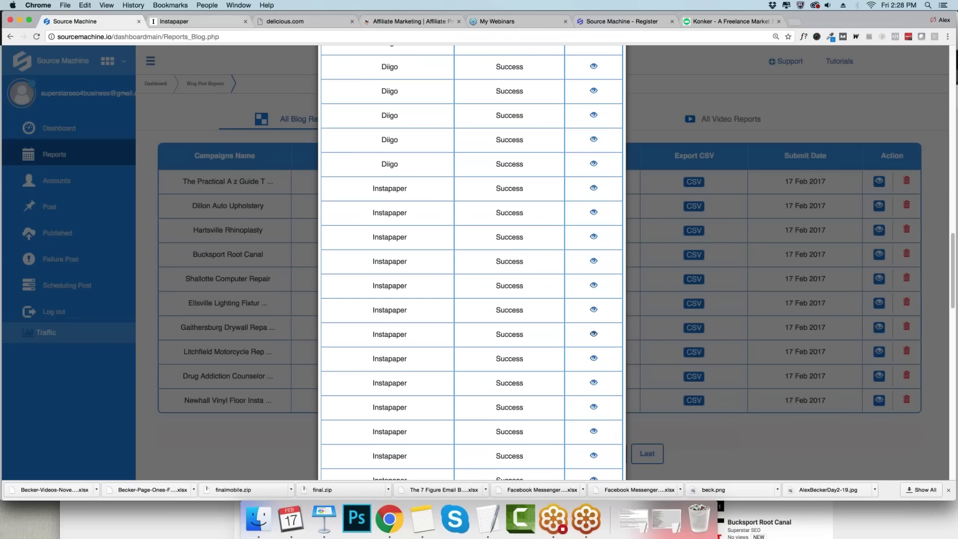
View the bookmarked videos in Instapaper, and finish reviewing the Source Machine blog report before closing it.
click(197, 21)
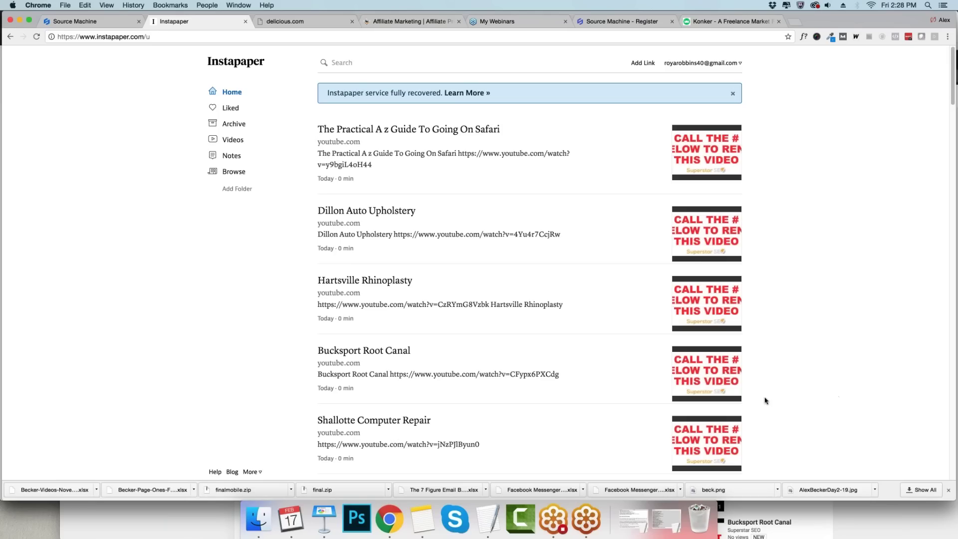
click(83, 23)
scroll(470, 395, down, 10)
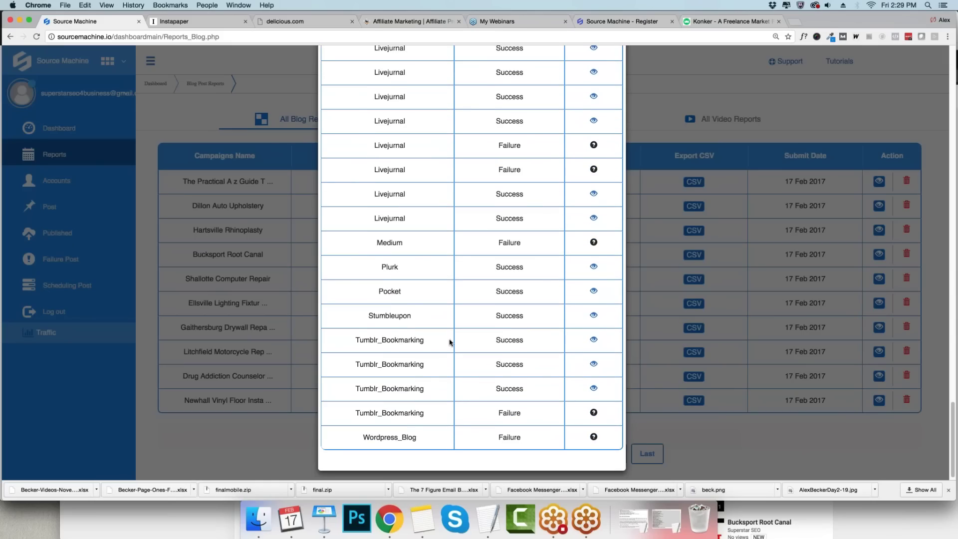
key(Escape)
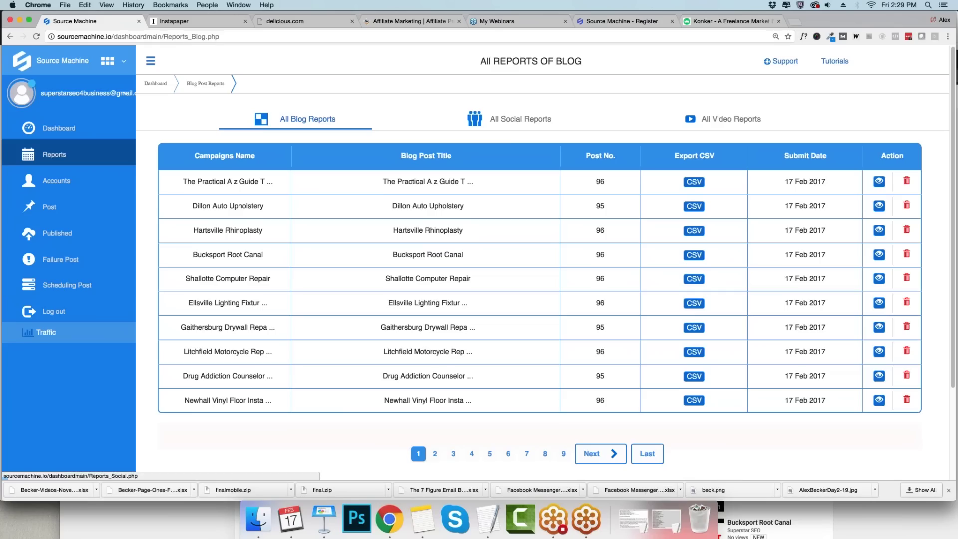
Return to the video reports and try to view the first Conway Storm Shelter report with 26 posts.
click(519, 124)
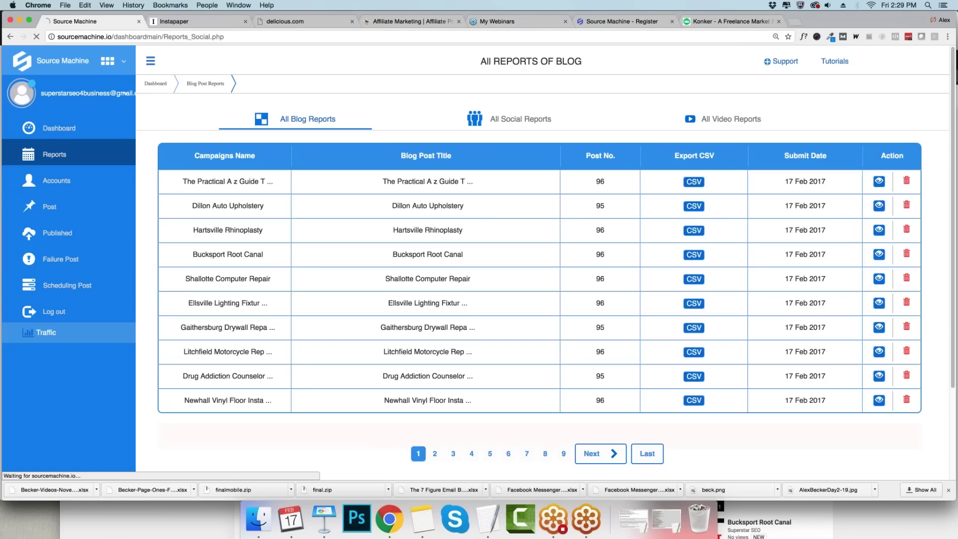
click(726, 120)
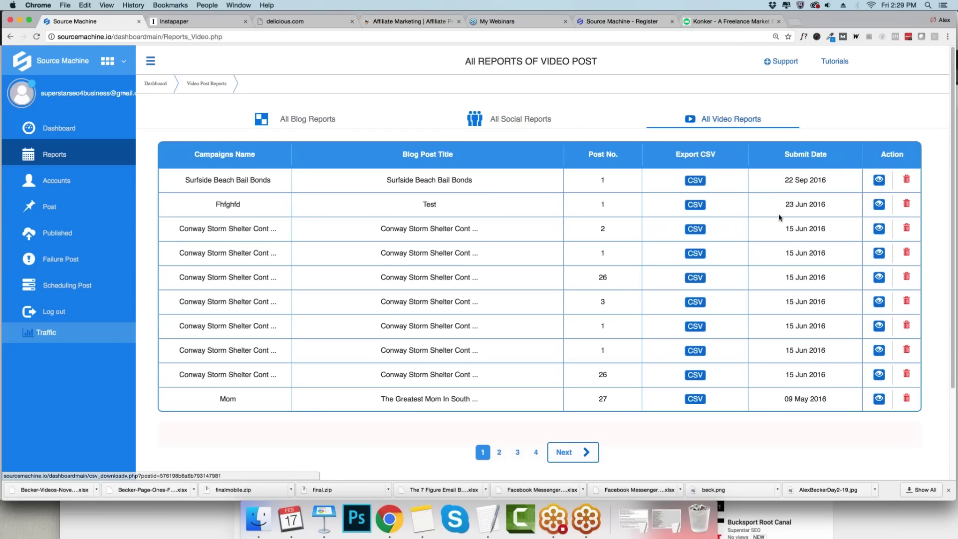
click(879, 280)
click(877, 280)
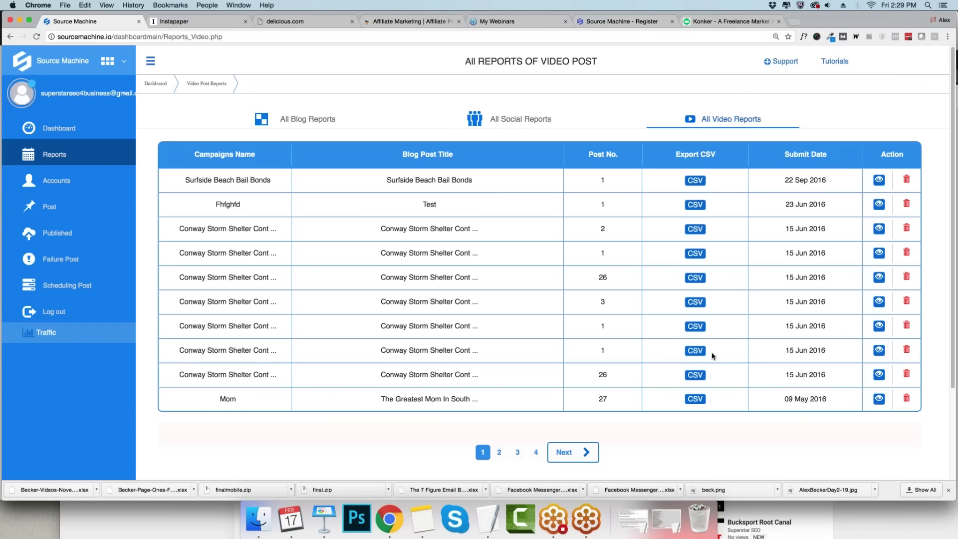
Go to page 3 of the video reports and view the TG3 campaign's report, closing it when done.
scroll(713, 355, down, 5)
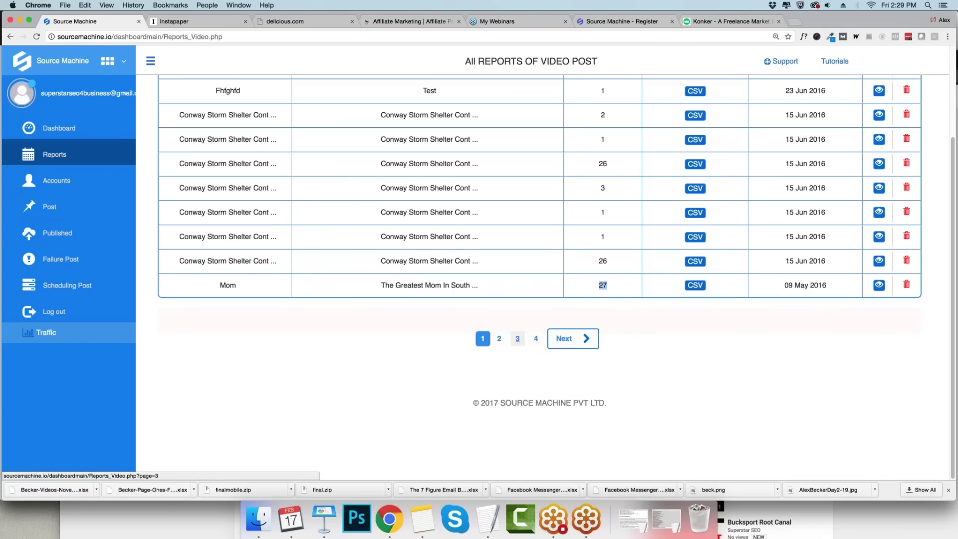
click(517, 338)
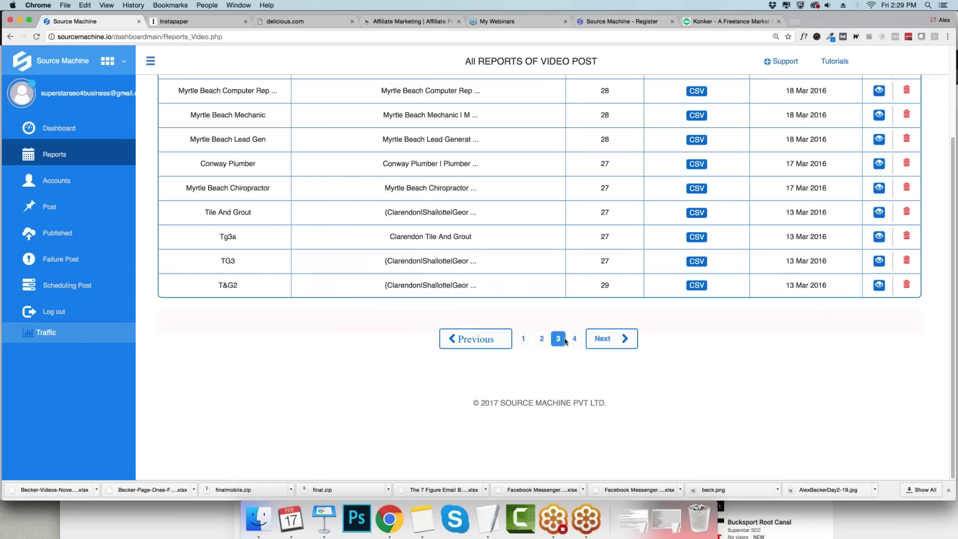
click(879, 261)
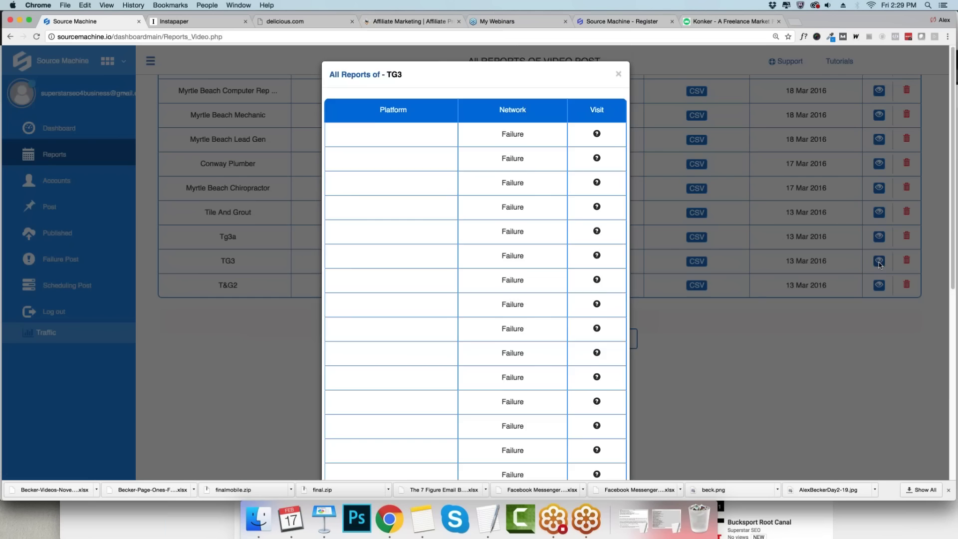
click(879, 261)
scroll(57, 165, up, 3)
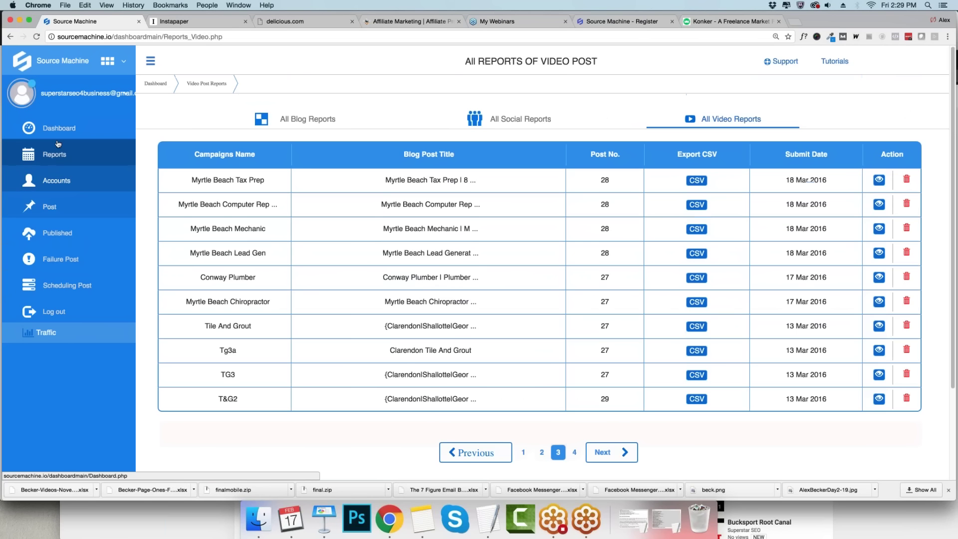
Open the accounts section and review the platforms and their status for both blog and video accounts.
click(56, 135)
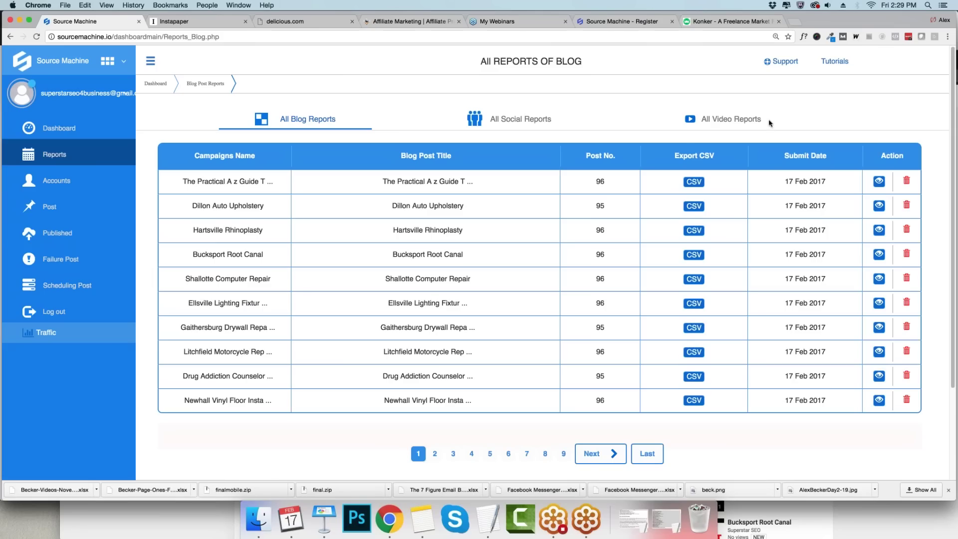
click(56, 209)
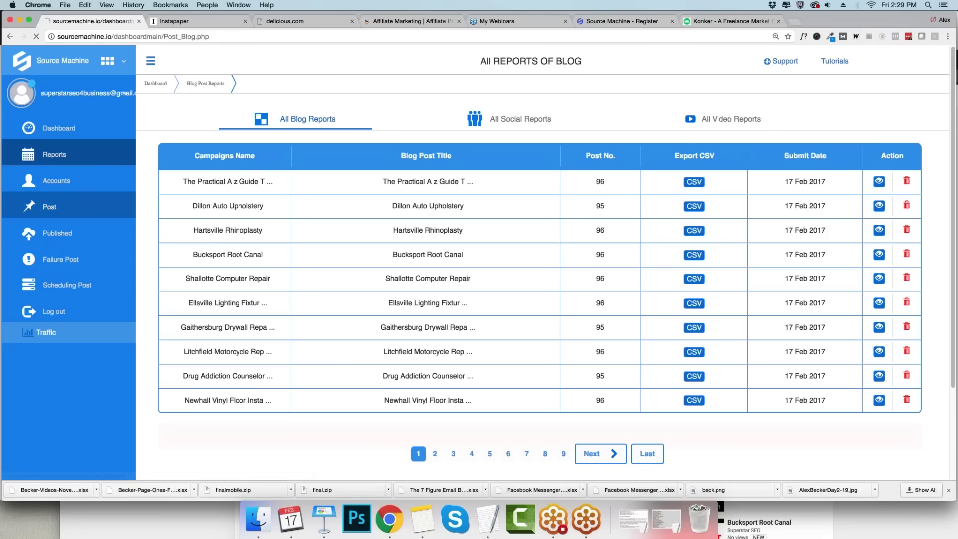
click(64, 183)
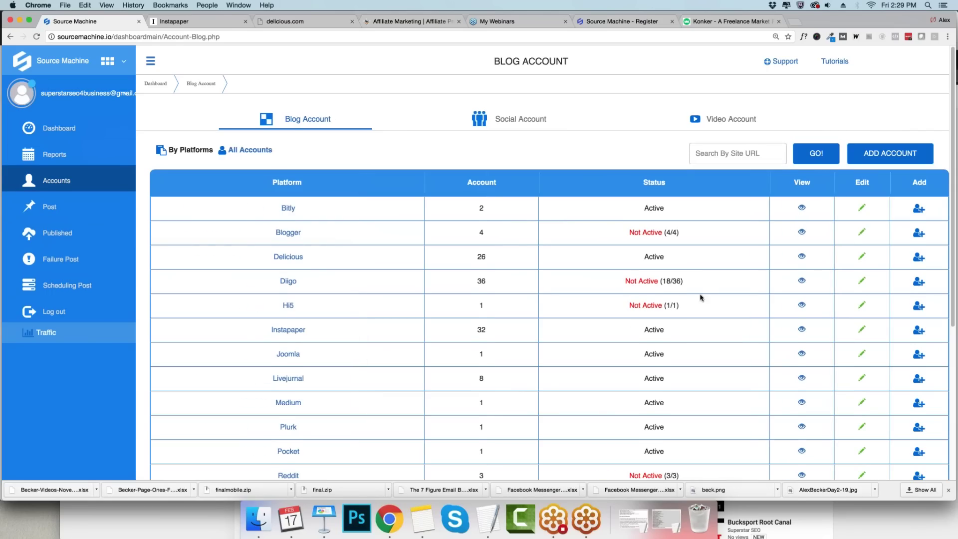
scroll(699, 300, down, 3)
scroll(690, 306, down, 2)
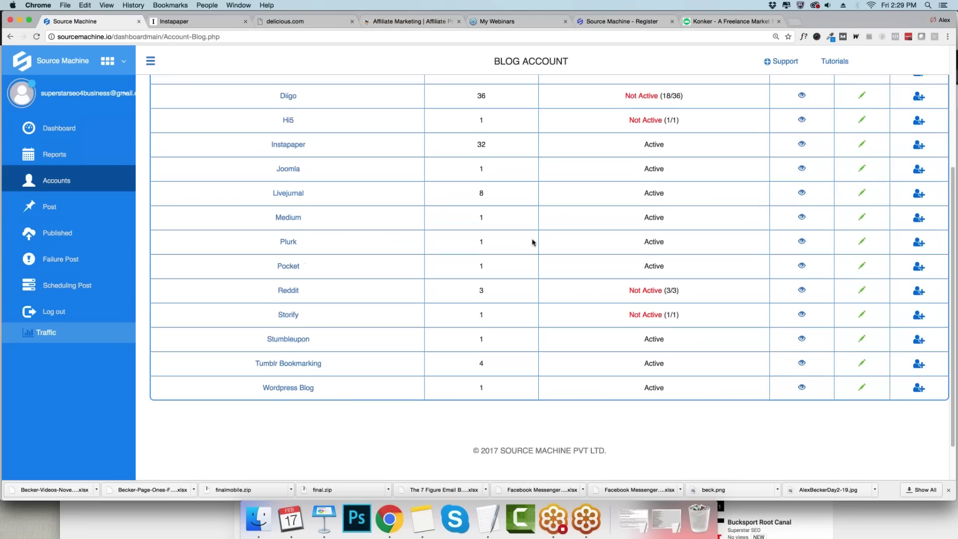
scroll(534, 240, up, 3)
scroll(490, 223, up, 2)
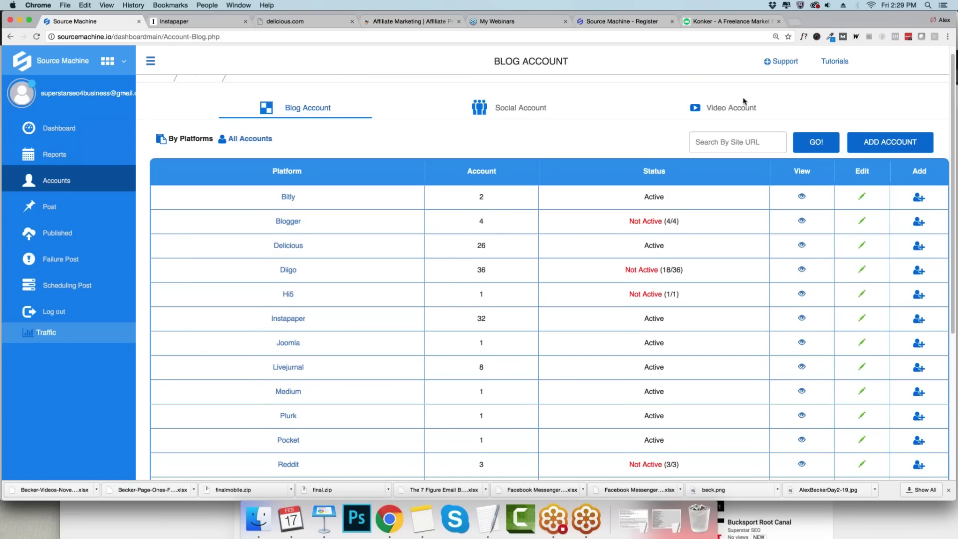
click(729, 109)
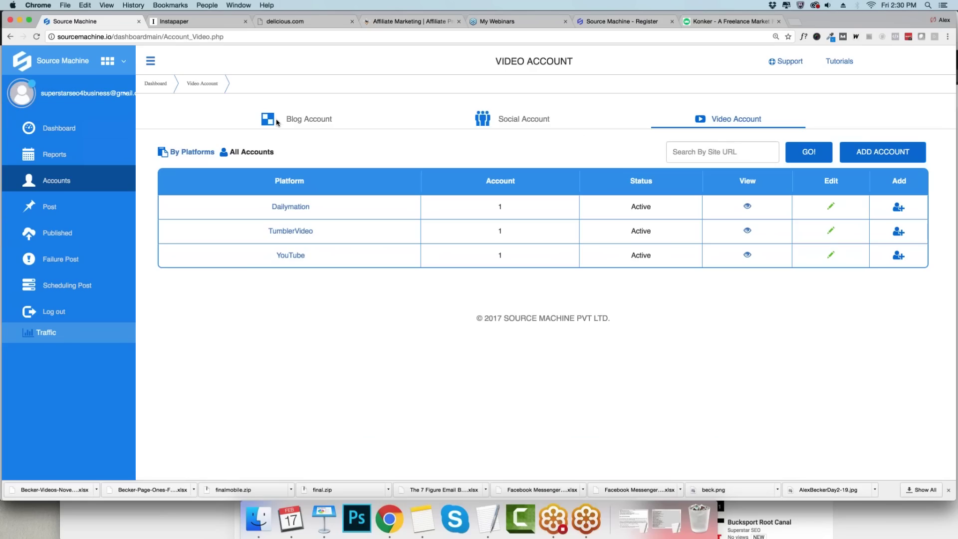
click(291, 130)
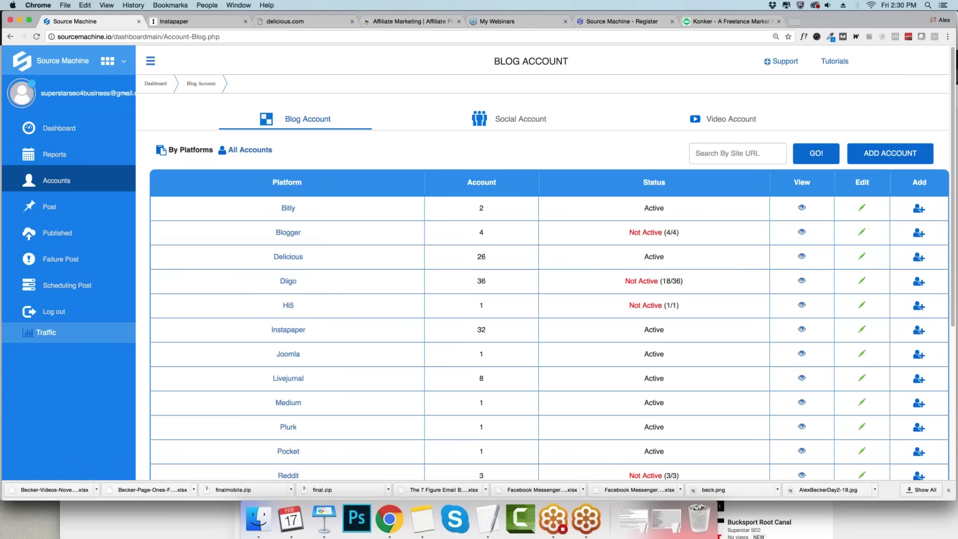
View the form for adding a Blogger account and close it without saving.
click(919, 235)
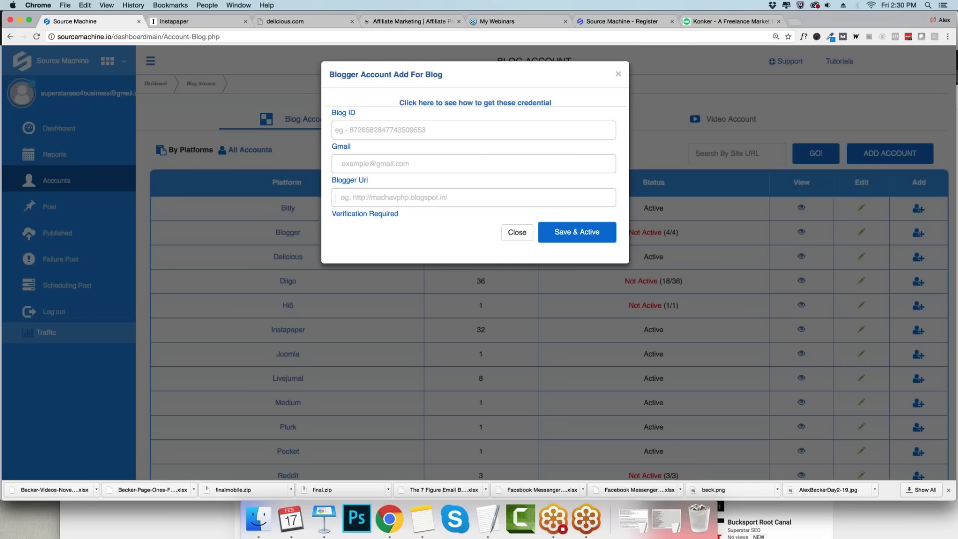
key(Tab)
click(619, 74)
Start a new blog post and set its blog title to "Water Damage".
click(70, 206)
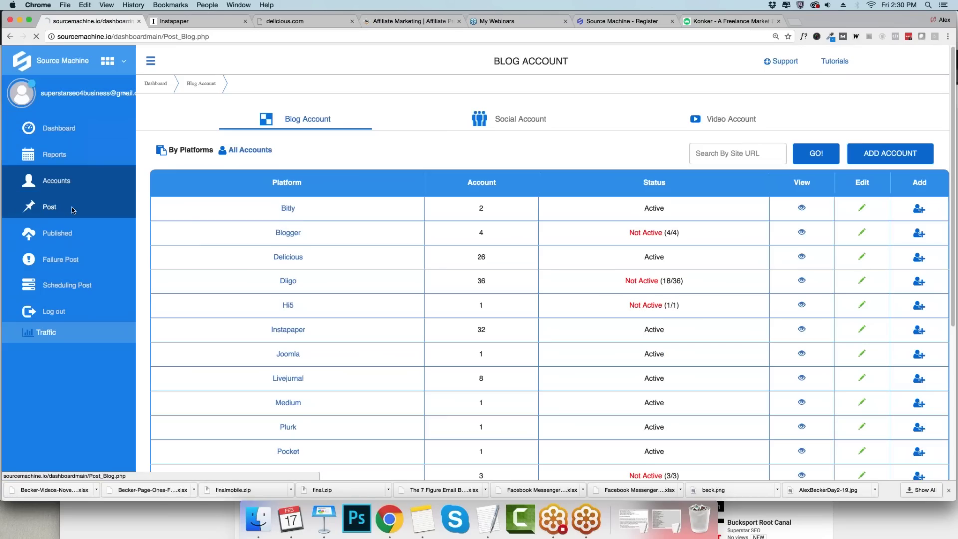
click(441, 175)
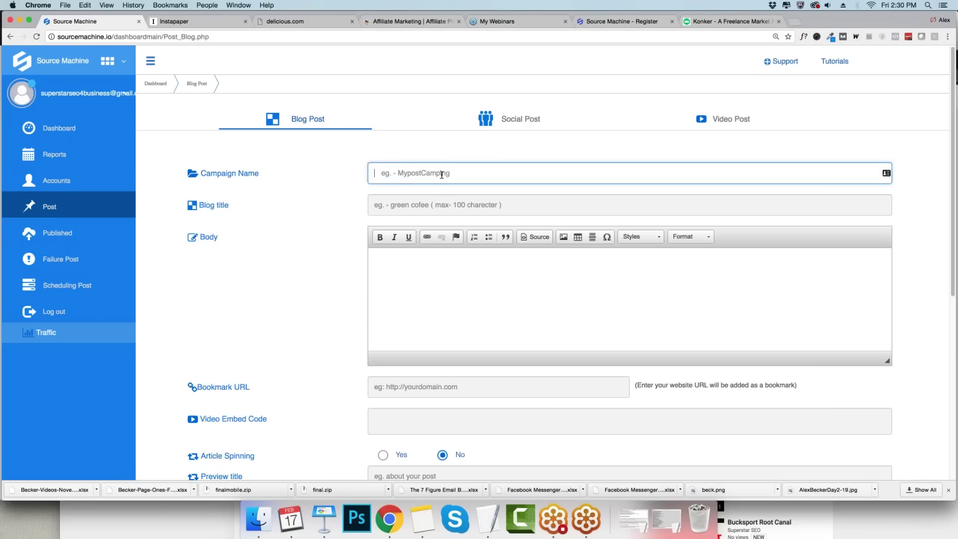
click(445, 205)
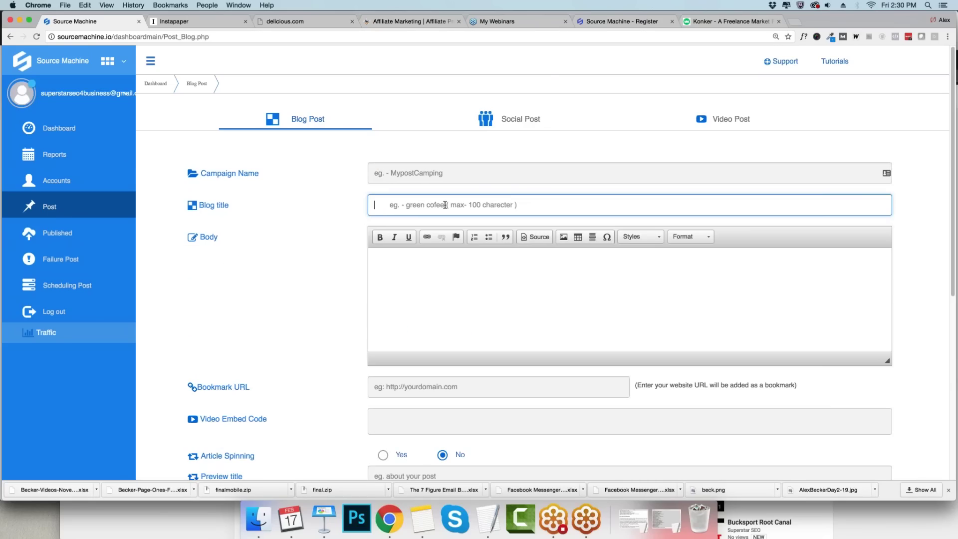
text(Water)
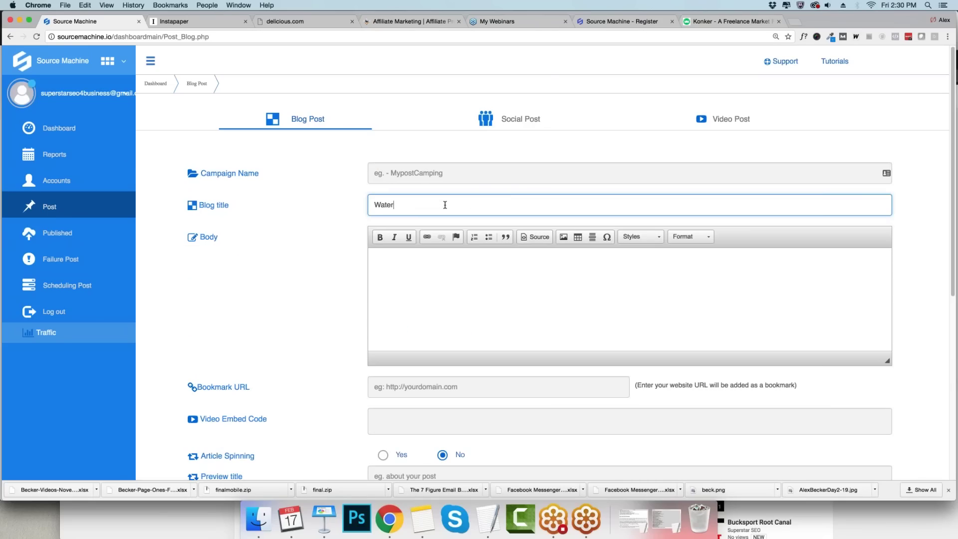
text( Damage)
Enter "Water Damage Is Awesome" as the body of the blog post.
click(486, 259)
text(Water )
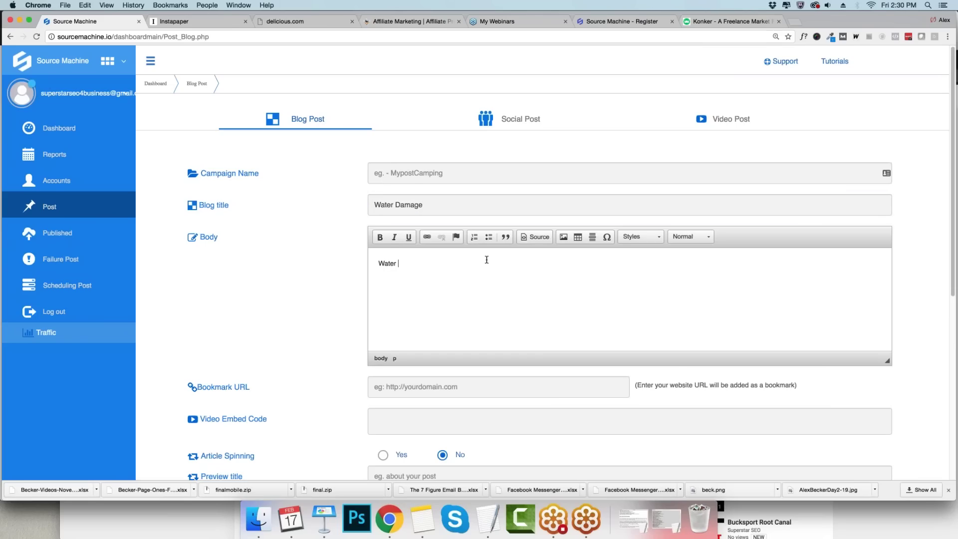
text(Damager Is Awesome)
scroll(490, 271, down, 3)
click(532, 297)
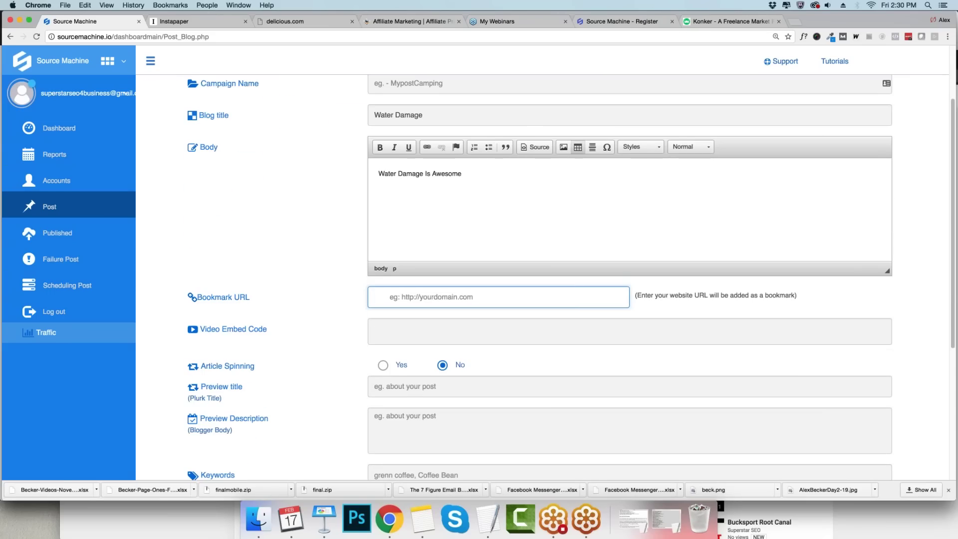
key(ctrl+Tab)
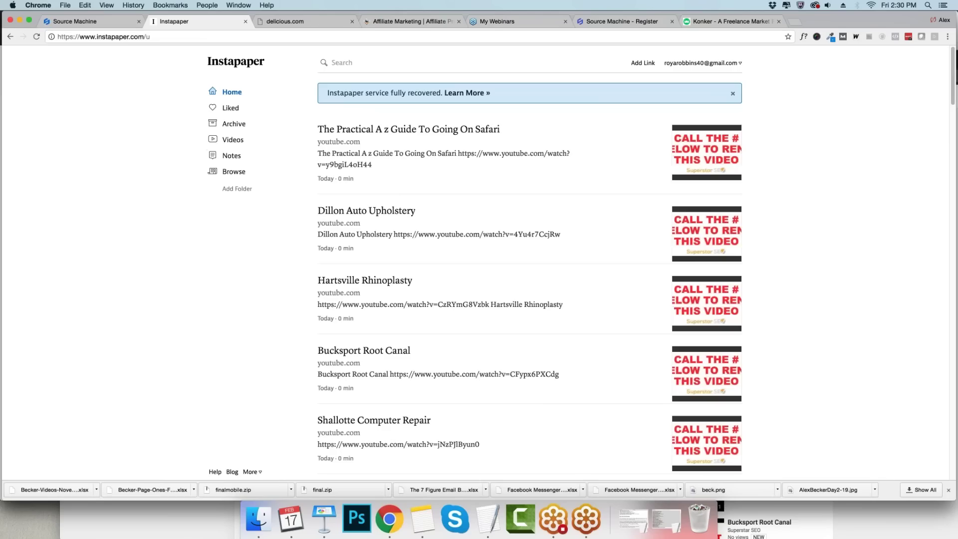
key(super+l)
key(super+c)
key(ctrl+shift+Tab)
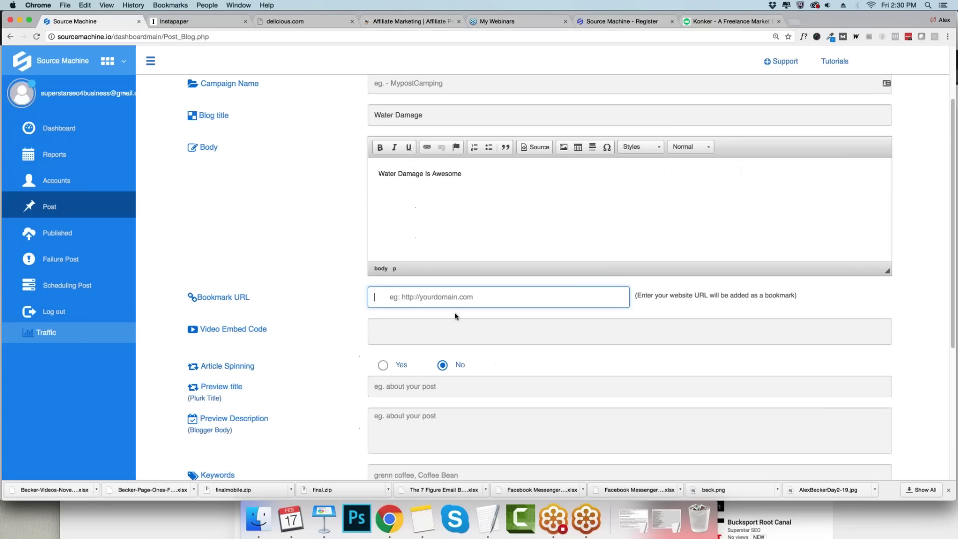
key(super+v)
Paste the copied Instapaper address into the video embed code and check the open YouTube video's embed code.
click(465, 334)
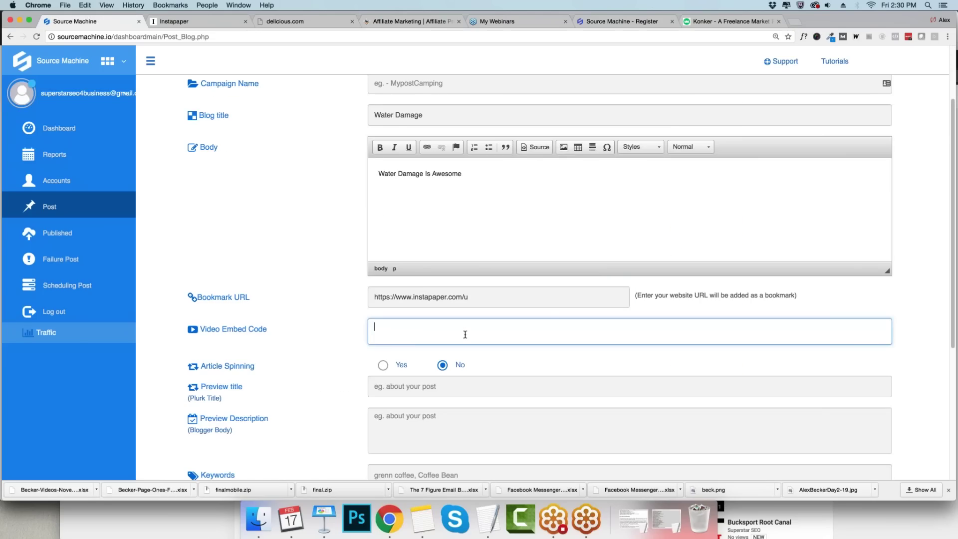
key(super+v)
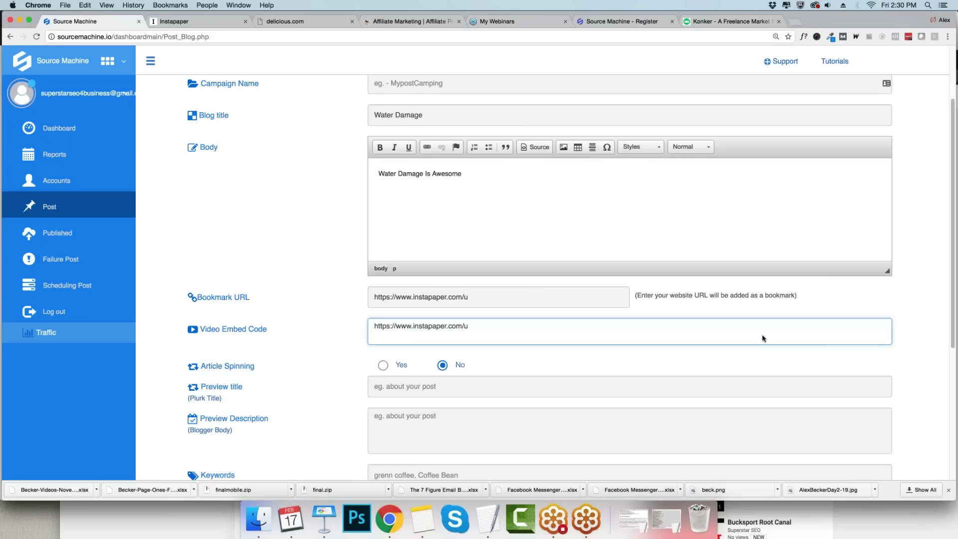
key(super+grave)
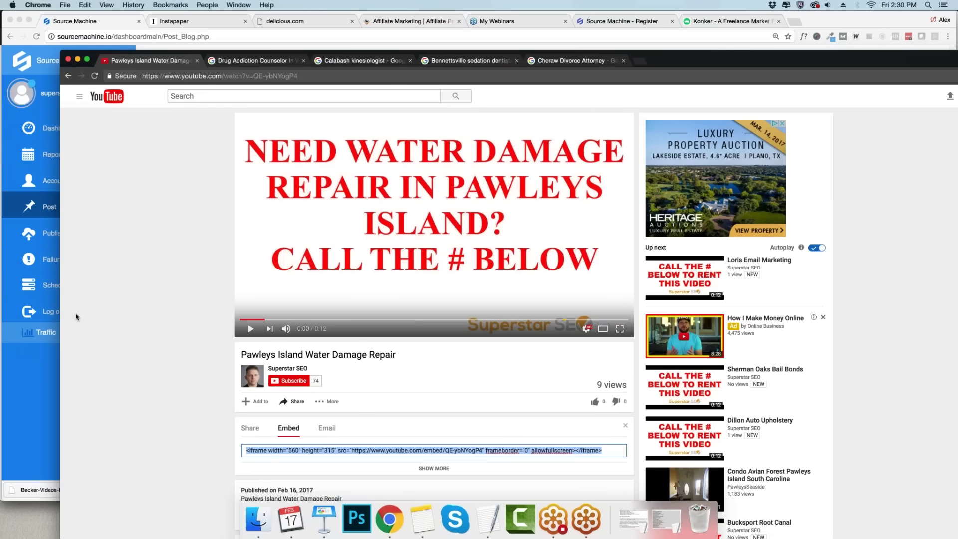
click(56, 320)
triple_click(397, 325)
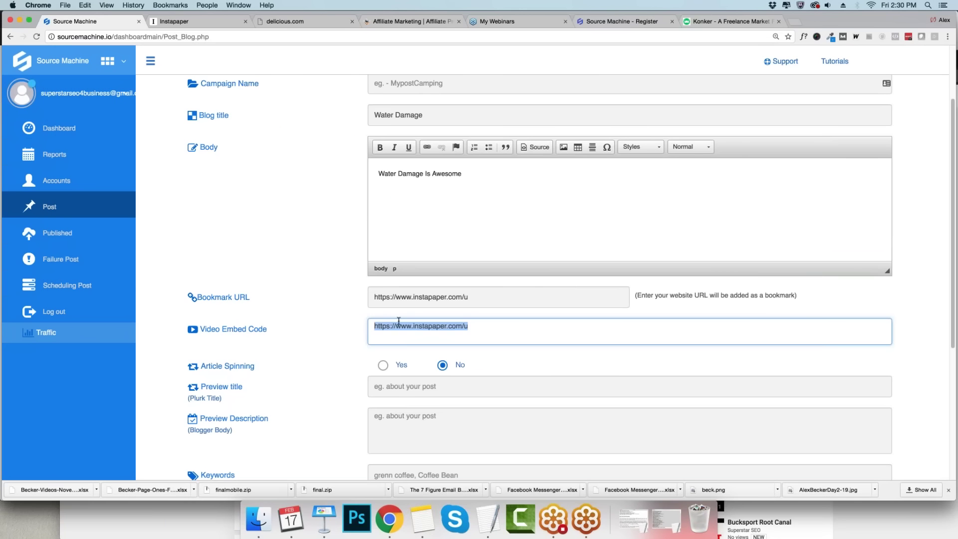
click(400, 325)
Set the blog post's preview title to "Water damage".
scroll(402, 325, down, 2)
scroll(432, 262, down, 2)
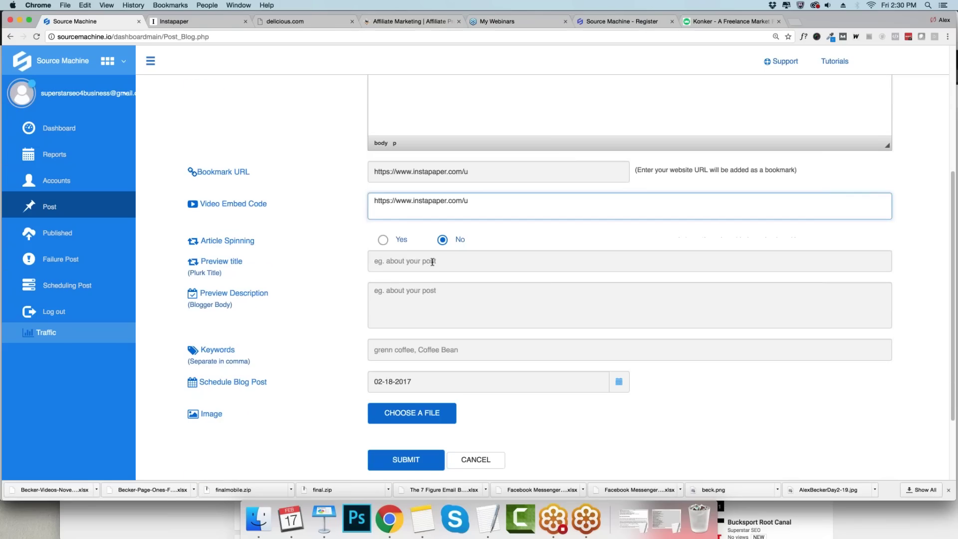
click(432, 261)
text(W)
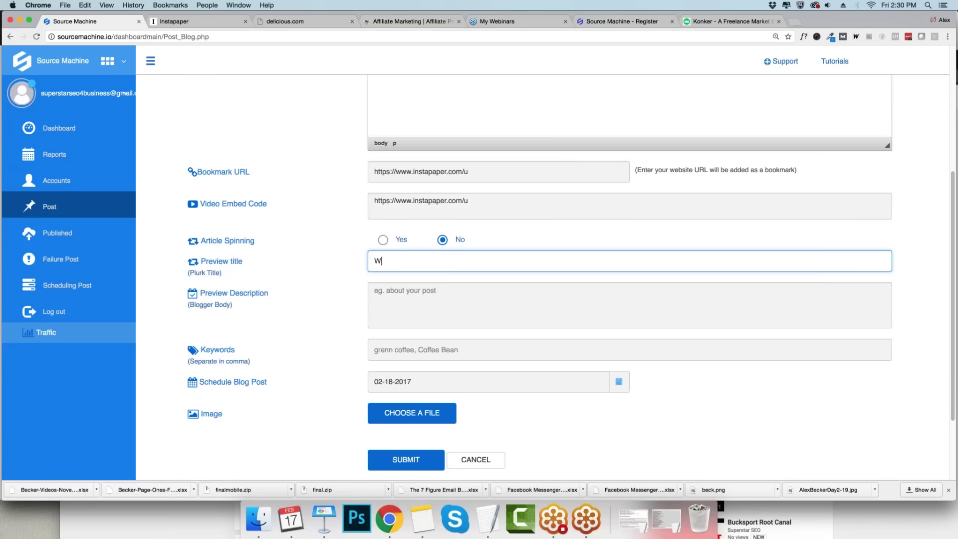
text(ater damage)
Enter "water dam" as the preview description and "water damage" as the keywords.
click(448, 302)
text(wat)
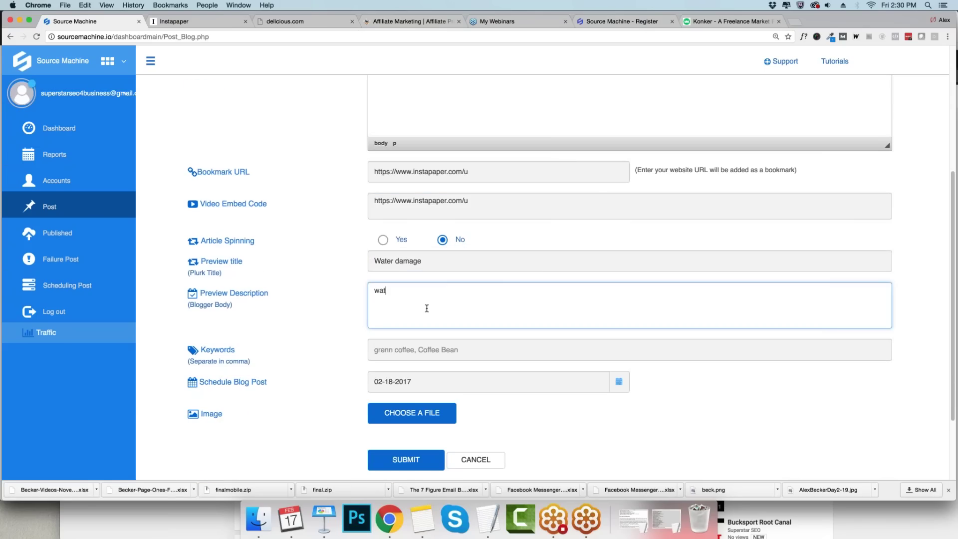
text(er dam)
click(380, 350)
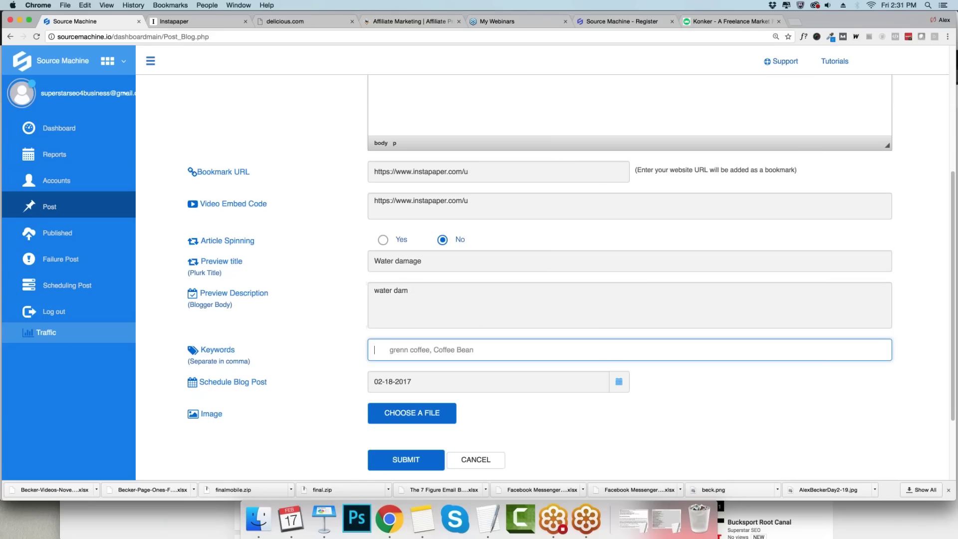
text(water damage)
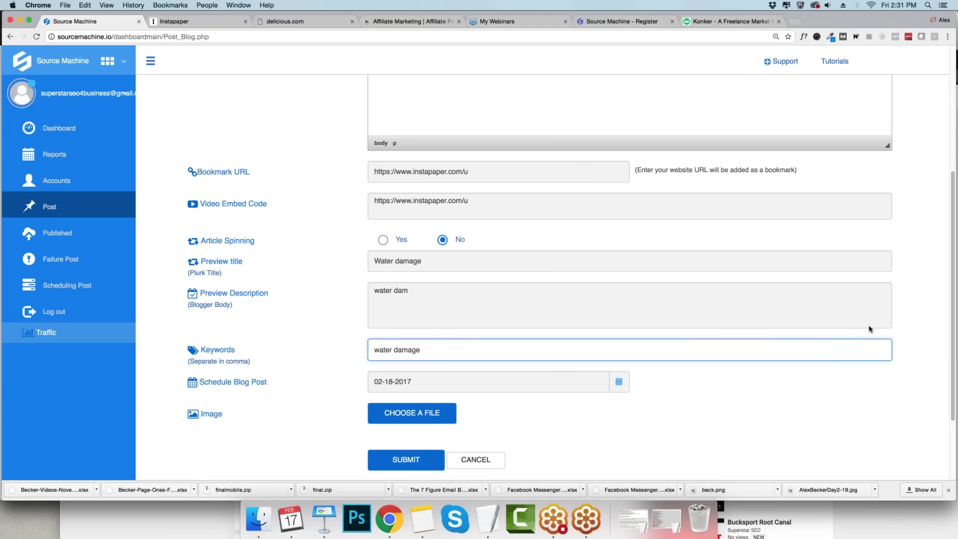
Check the Google results for Pawleys Island Water Damage Repair and change the blog title to "Best Water Damage Service Pawley".
scroll(330, 349, up, 5)
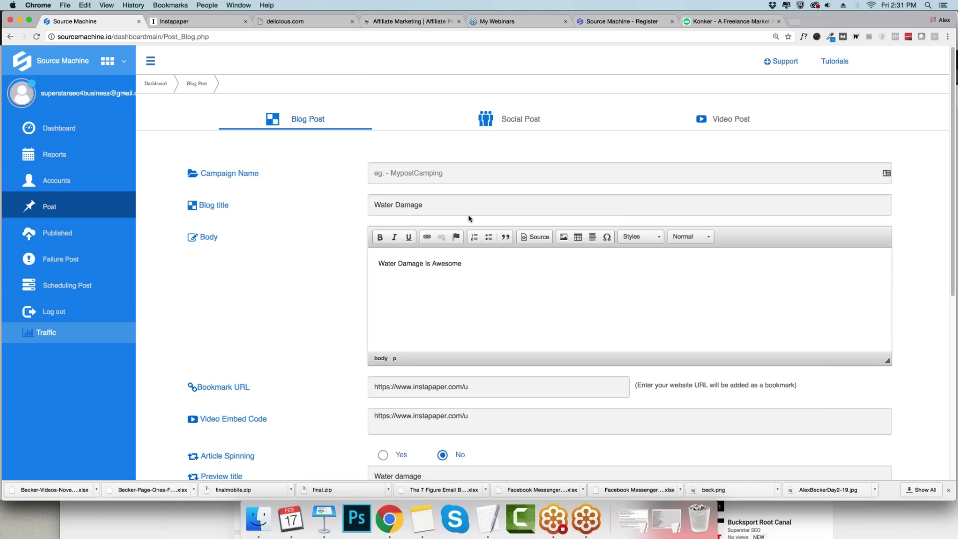
right_click(398, 526)
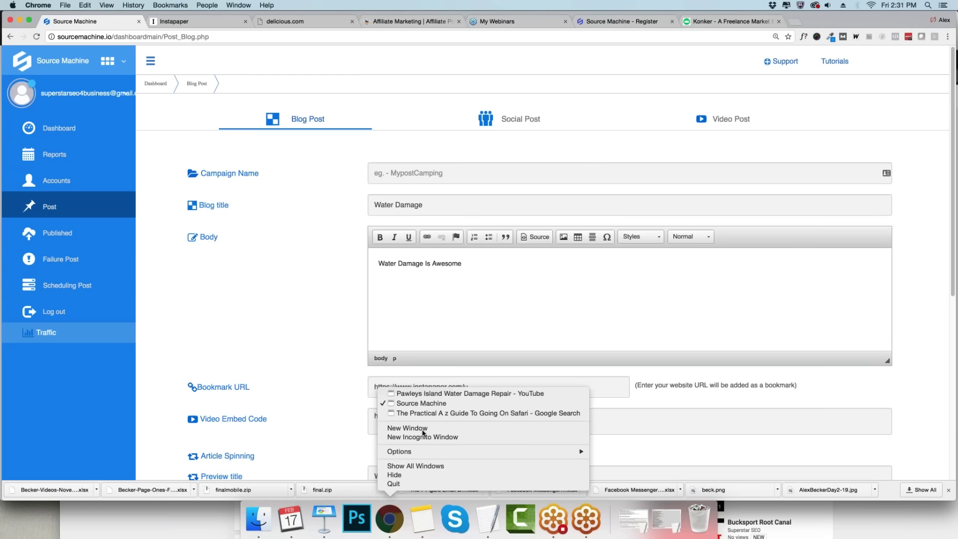
click(438, 393)
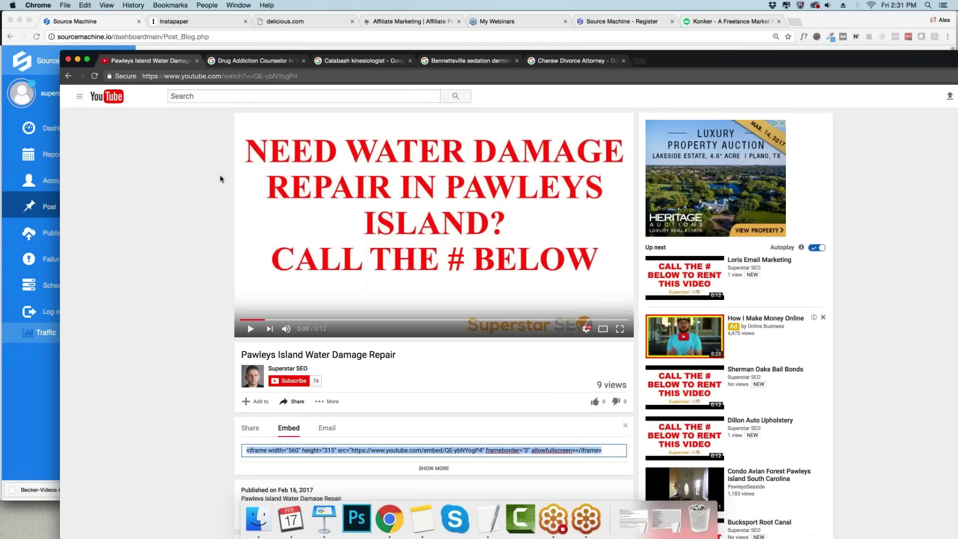
click(68, 77)
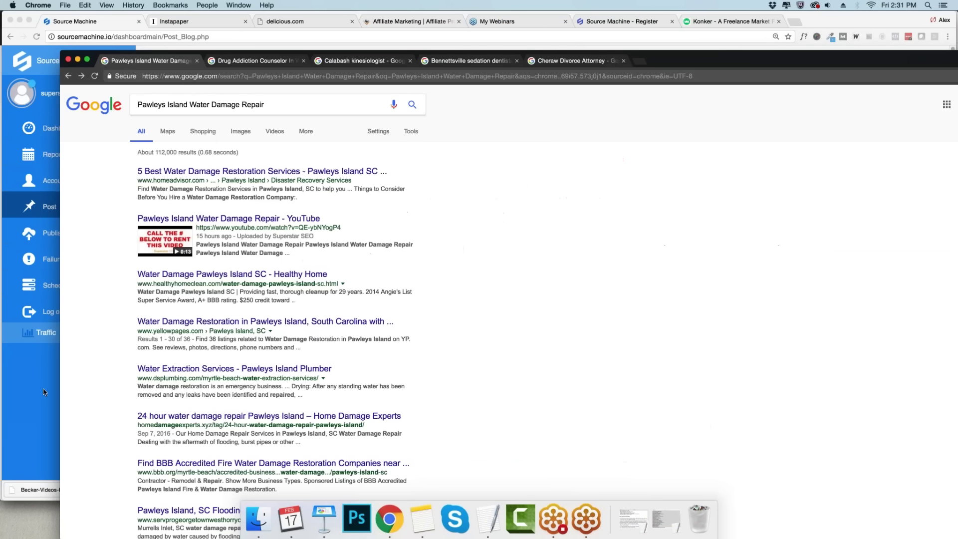
click(44, 392)
triple_click(389, 205)
text(Be)
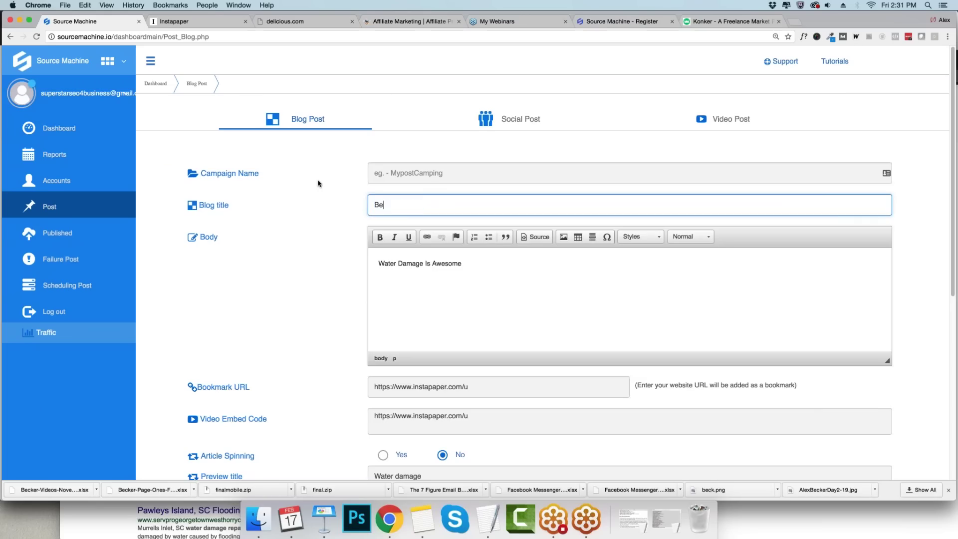
text(st Water)
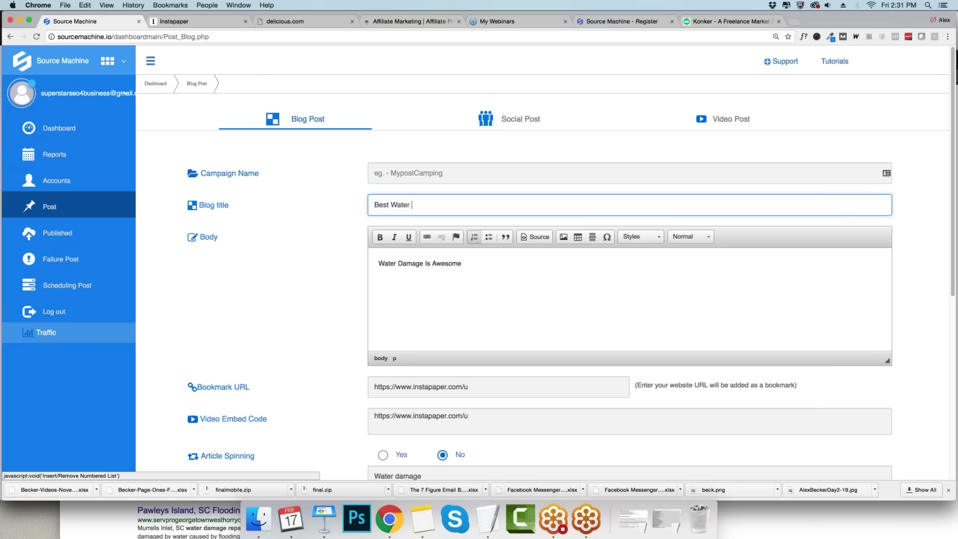
text( Damage Service Pawley)
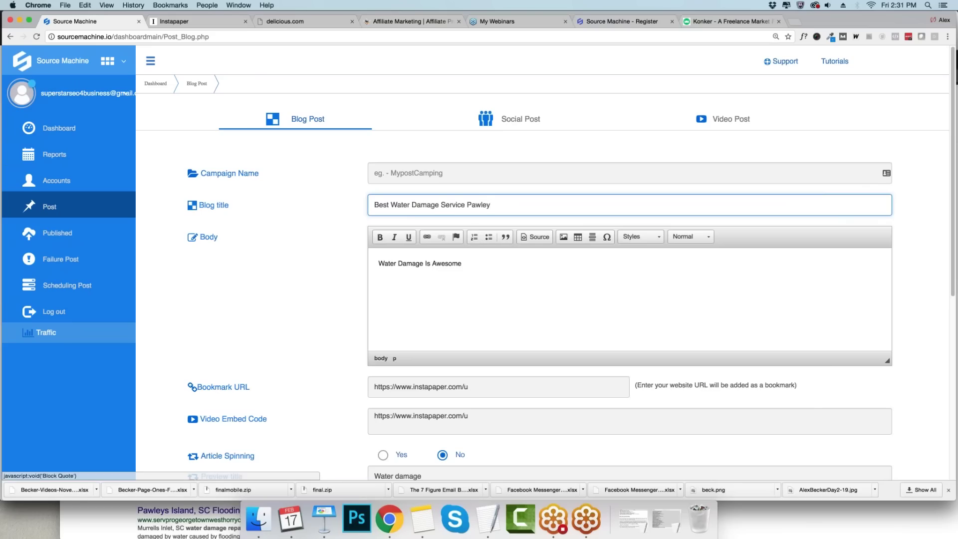
Replace the body text with "If you are looking for water damage in Pawley you should totally fucking check this its".
drag(463, 263, 359, 263)
text(If you are)
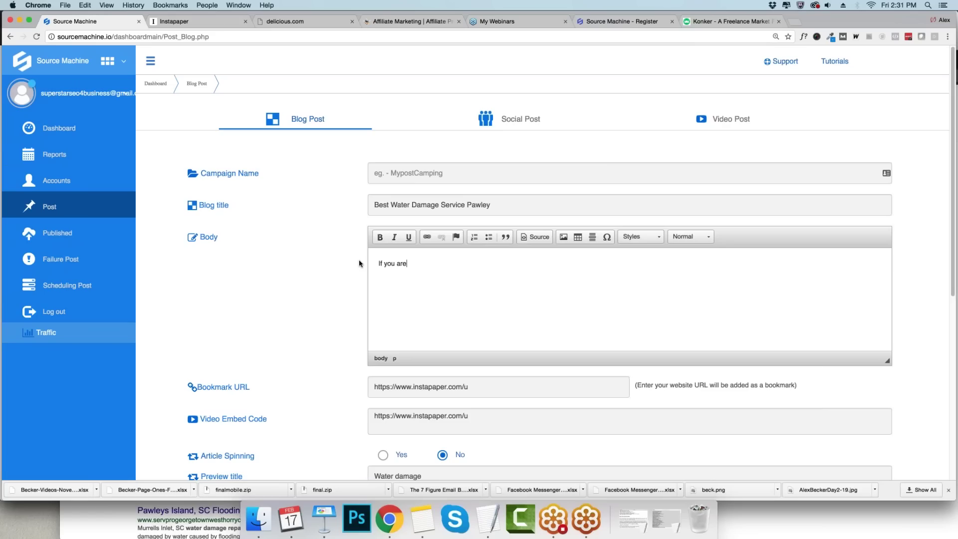
text( looking for water damage in Pawlye)
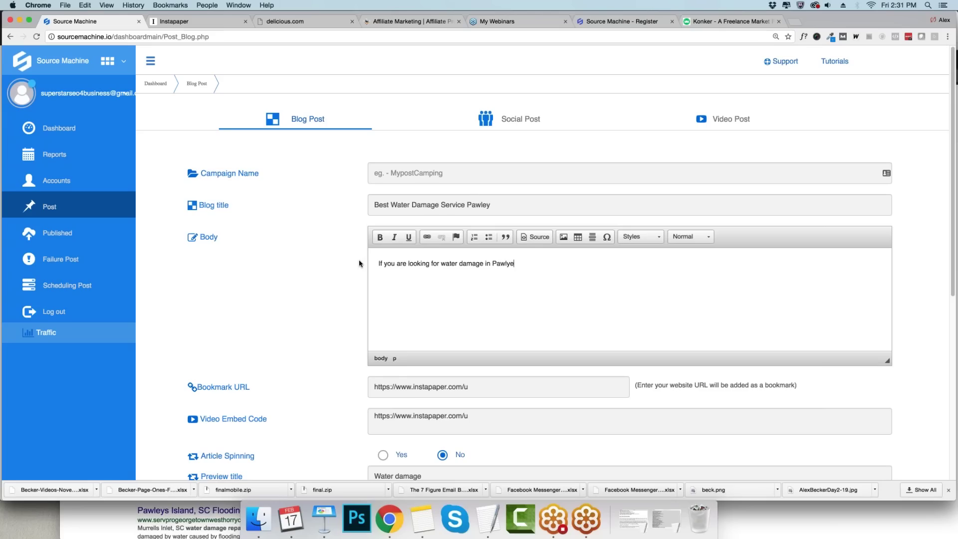
key(BackSpace)
key(BackSpace)
text(ey tyo)
key(BackSpace)
key(BackSpace)
text(you shoiul)
key(BackSpace)
key(BackSpace)
key(BackSpace)
text(uld totally fucking check this its )
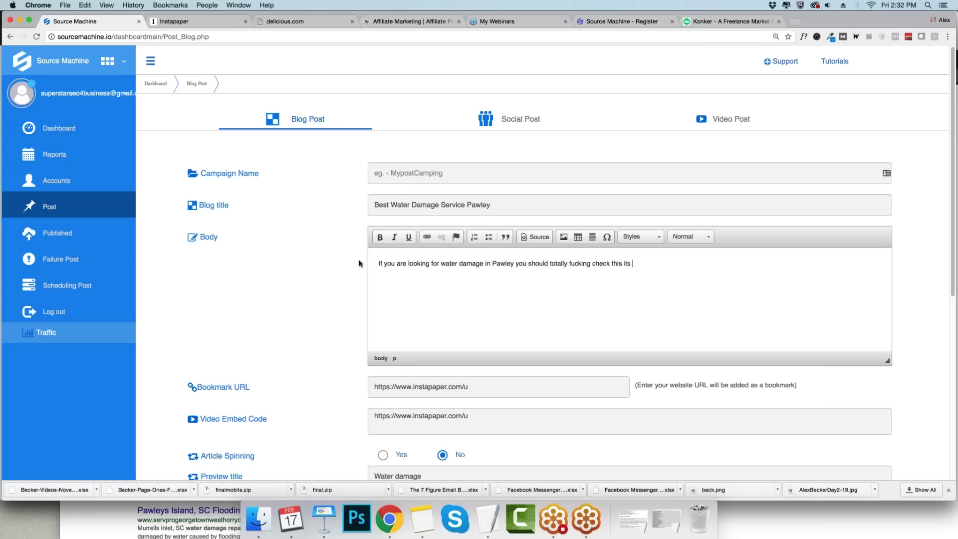
Continue the body text with ". I mean its like OMG fab, and like they clean so good man".
text(. I mean its like OMG)
text( fab, and I)
text(ie)
text(e they clean so good )
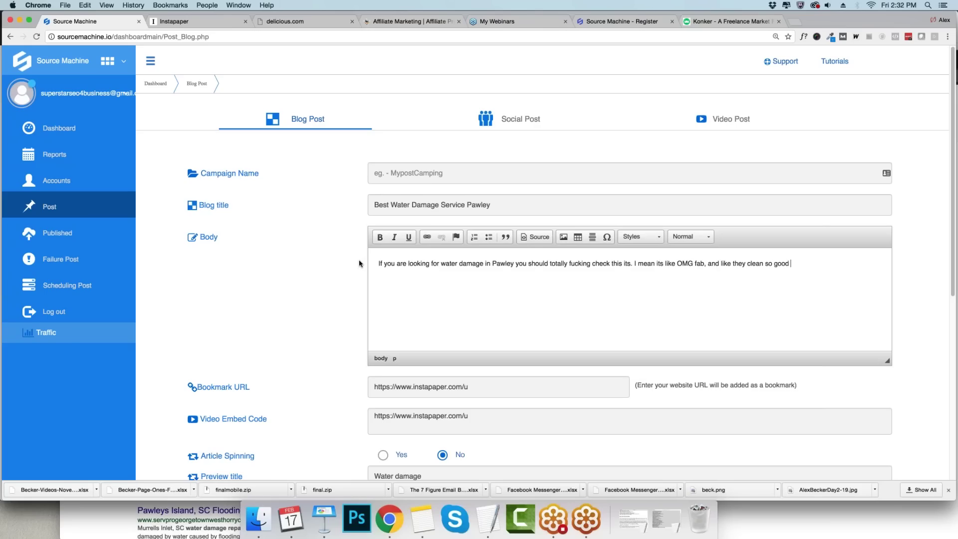
text(man)
Open the Pawleys Island Water Damage Repair video on YouTube from the Google results and copy its embed code.
scroll(837, 341, down, 5)
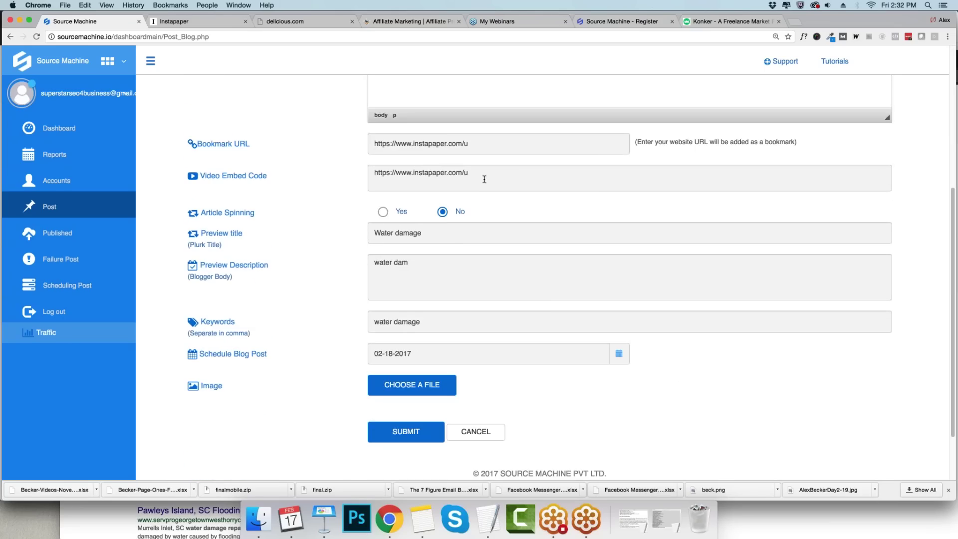
drag(481, 175, 330, 158)
key(Right)
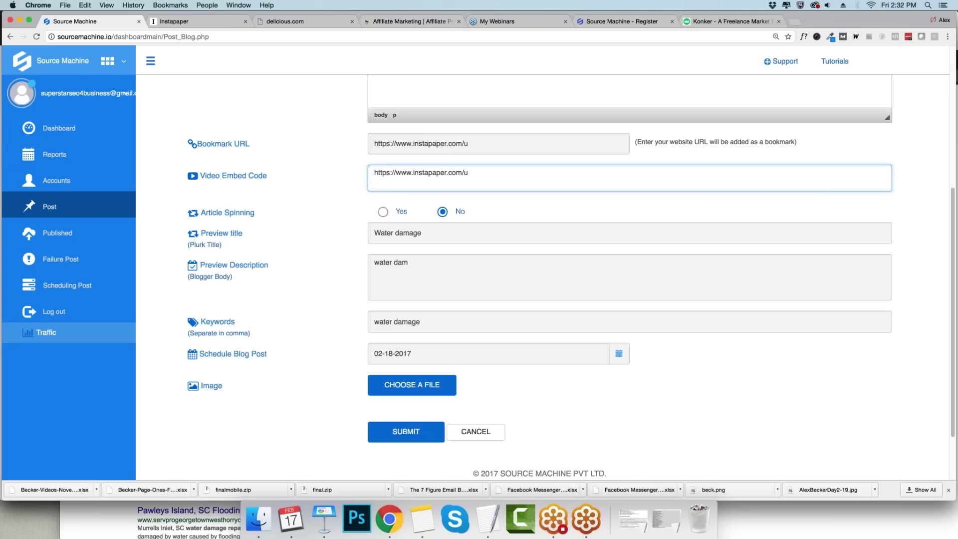
right_click(389, 518)
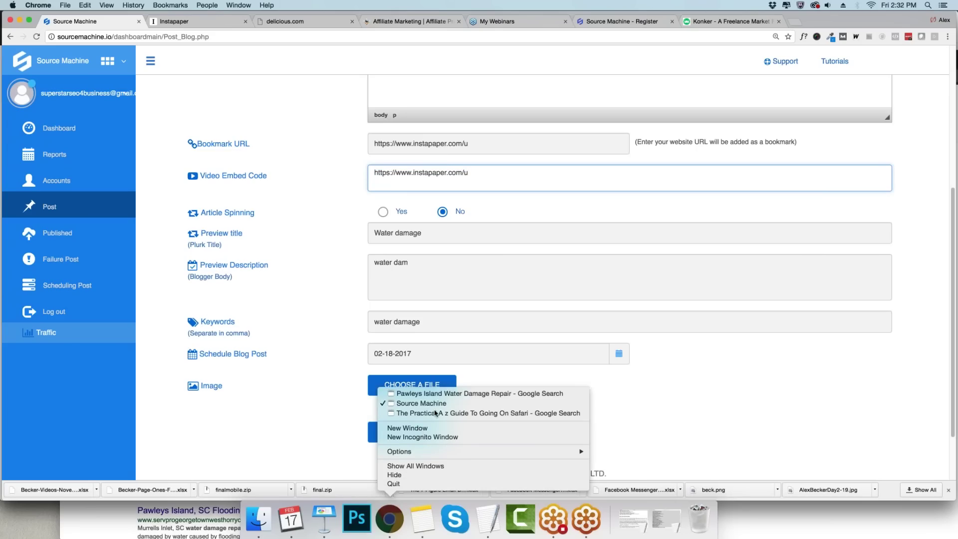
click(450, 397)
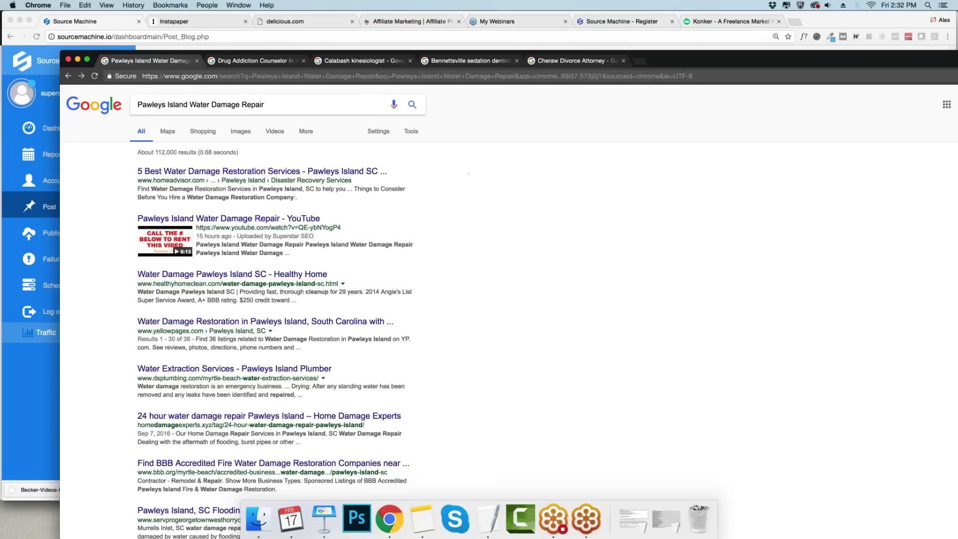
click(230, 218)
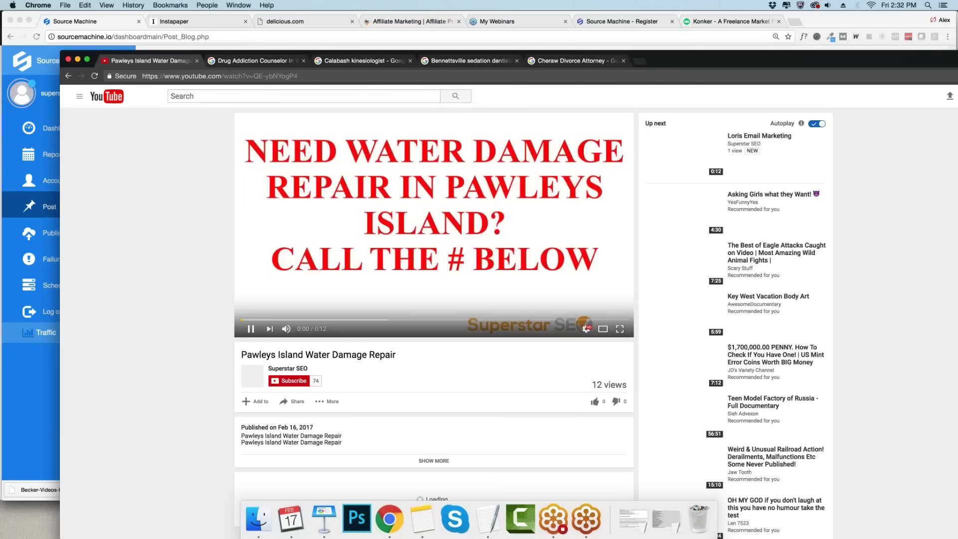
click(293, 401)
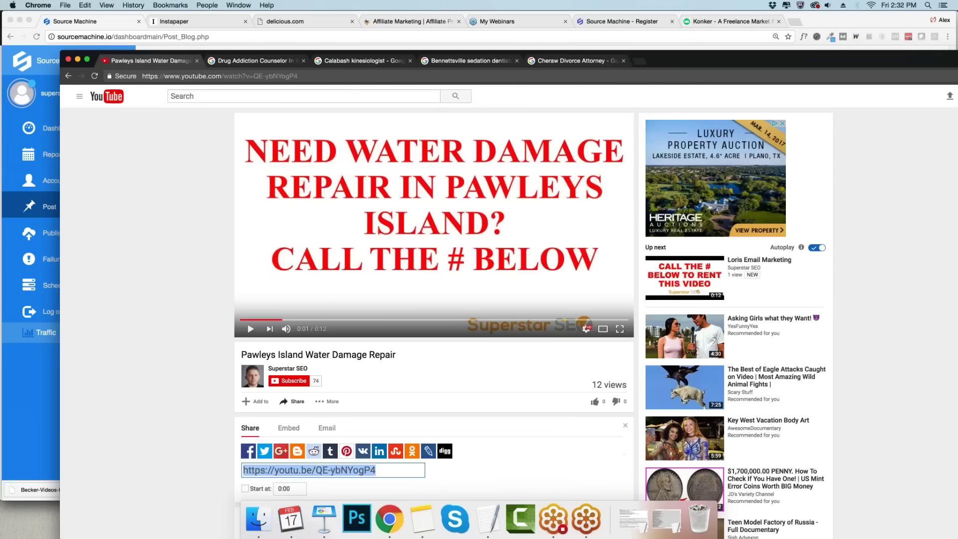
click(288, 427)
key(super+c)
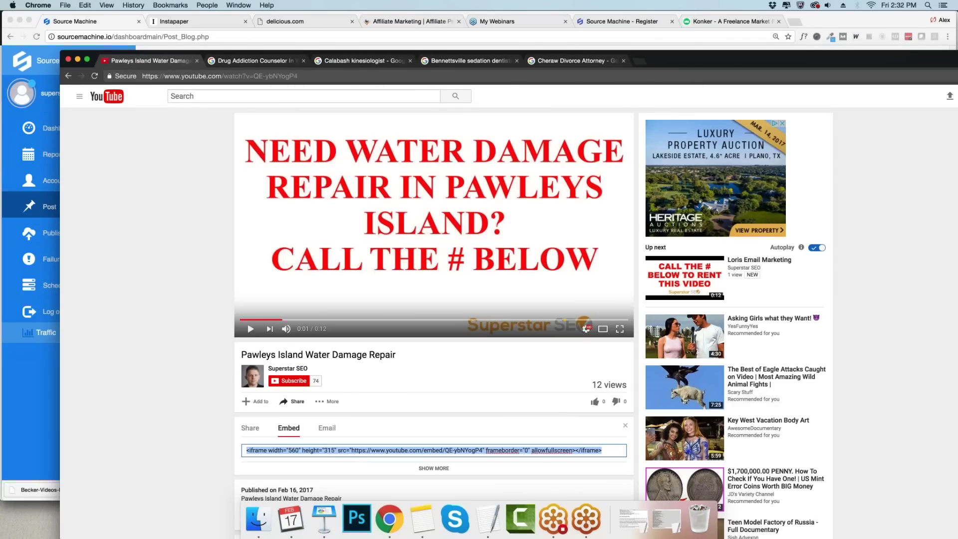
Replace the blog post's video embed code with the copied YouTube iframe code.
key(super+grave)
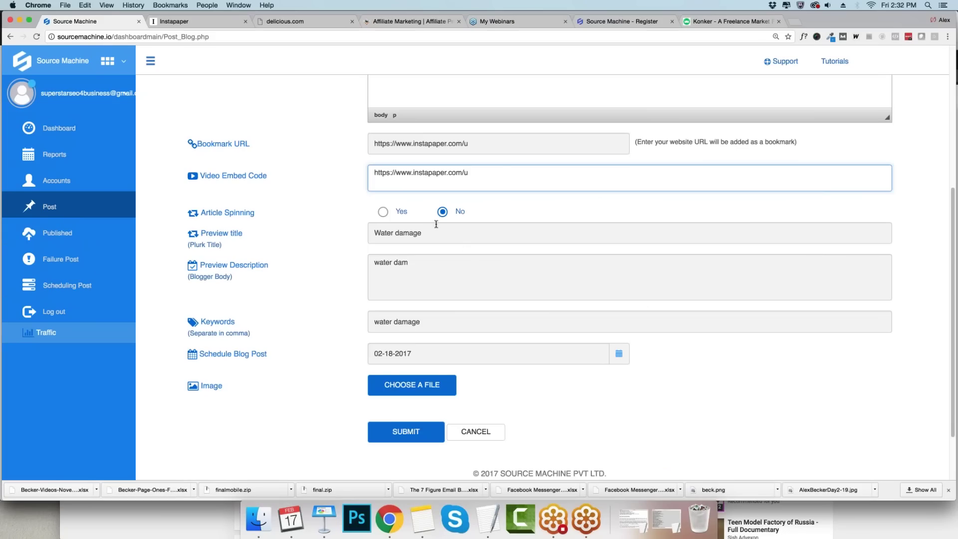
key(super+a)
key(super+v)
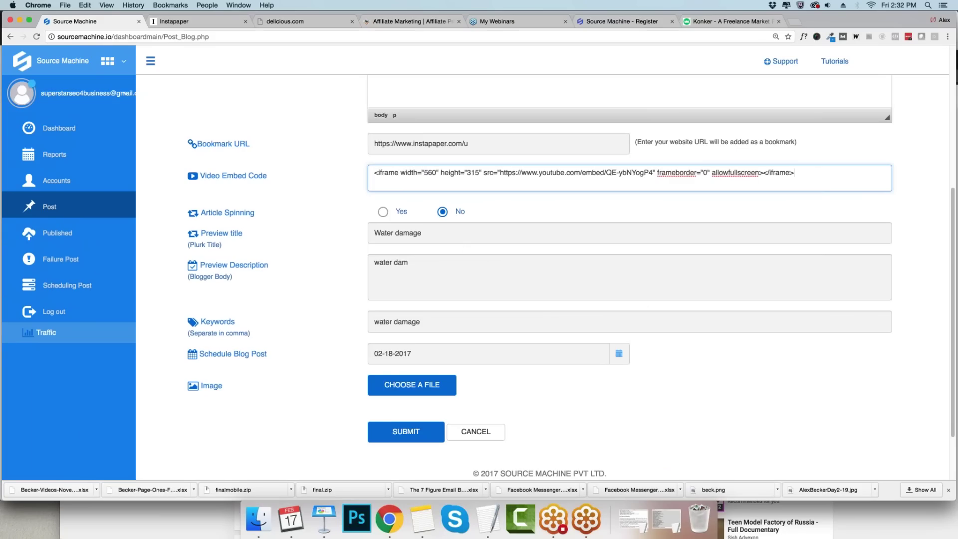
Extend the blog post's preview title to read "Water damage pawley".
click(426, 230)
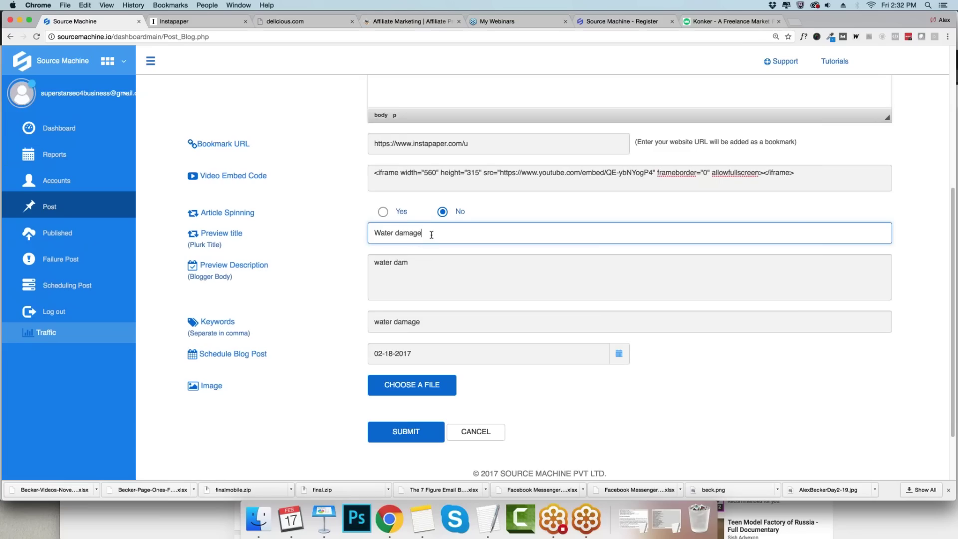
text(pawley)
key(Tab)
Replace the preview description with "Water damage pawley is the greatest decision I ever made in my life".
key(BackSpace)
key(BackSpace)
key(BackSpace)
key(BackSpace)
key(BackSpace)
key(BackSpace)
key(BackSpace)
key(BackSpace)
key(BackSpace)
text(Water damage pawley i)
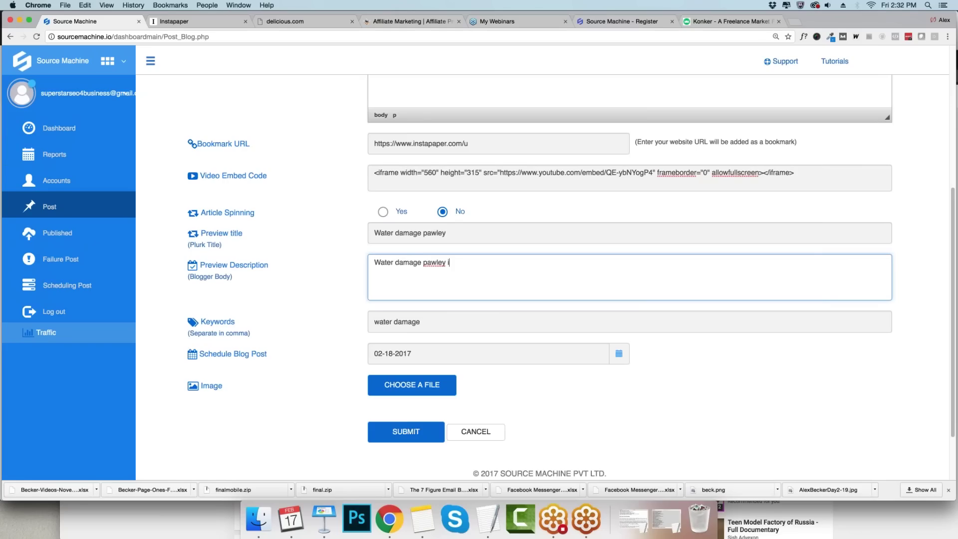
text(s the greatest decision I ever)
key(BackSpace)
key(BackSpace)
key(BackSpace)
text(ever made in my life)
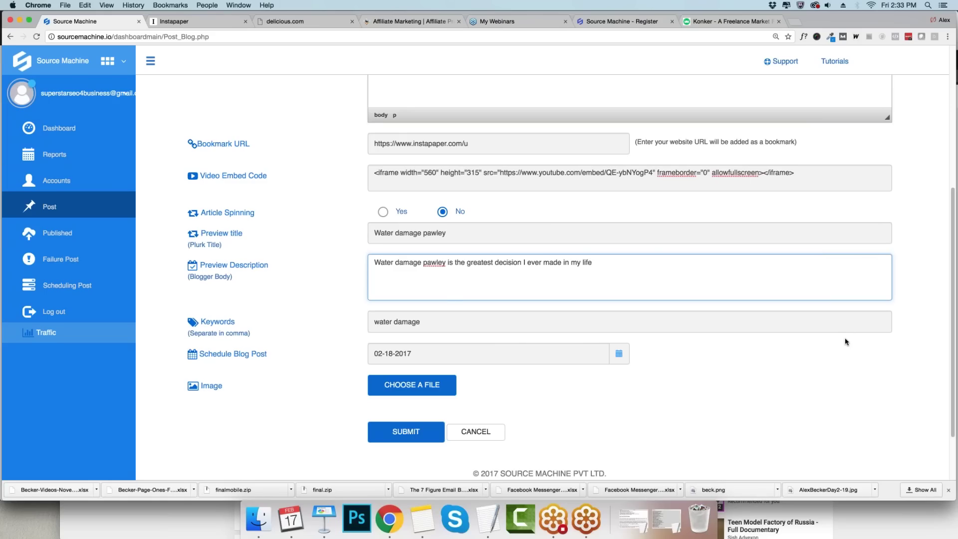
Replace the town name "Pawley" in the blog post's body text with "plano".
scroll(622, 312, up, 5)
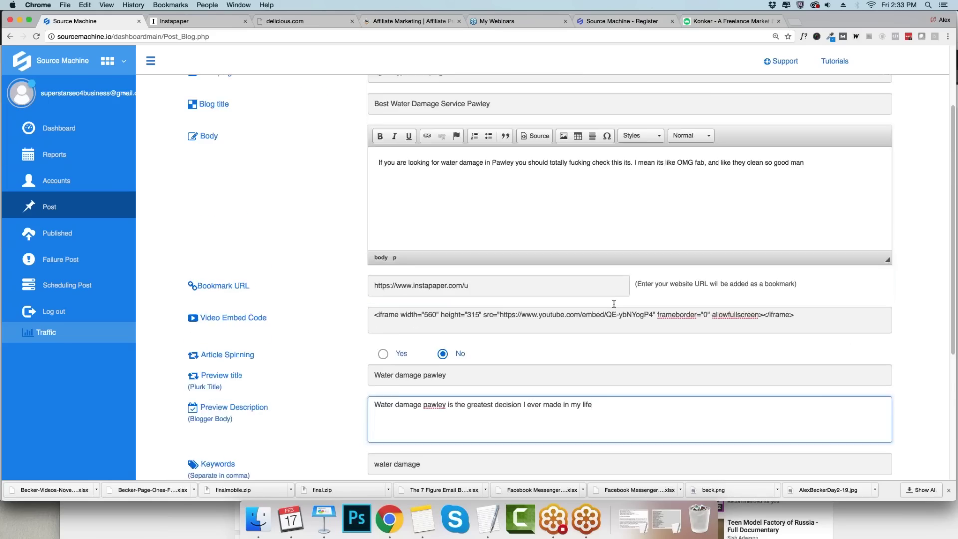
drag(493, 237, 514, 237)
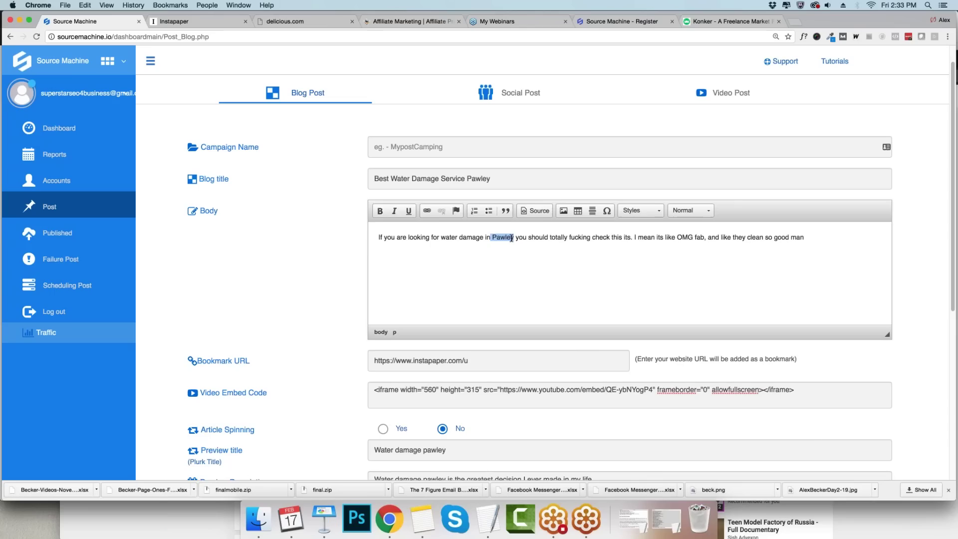
text(plano)
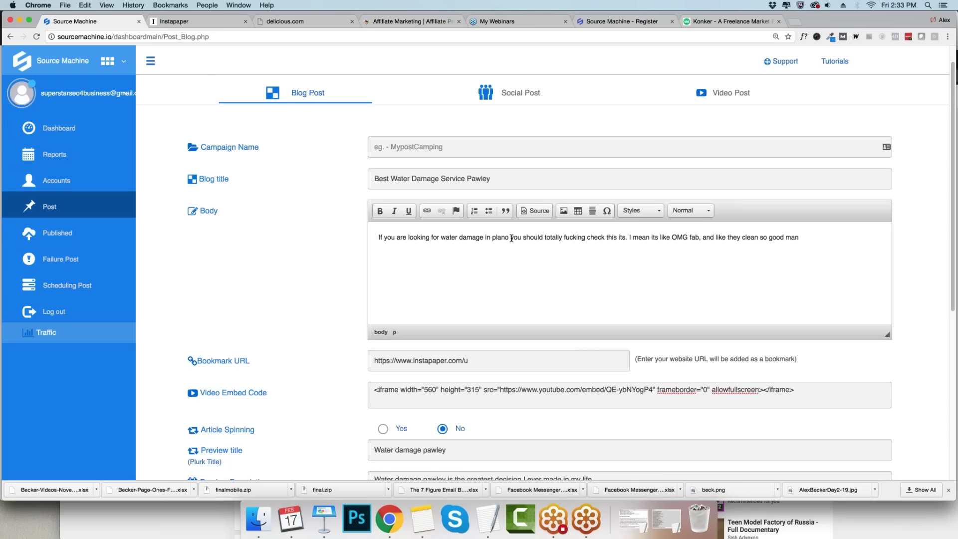
key(ctrl+a)
scroll(539, 299, up, 1)
scroll(538, 299, down, 6)
scroll(548, 384, up, 7)
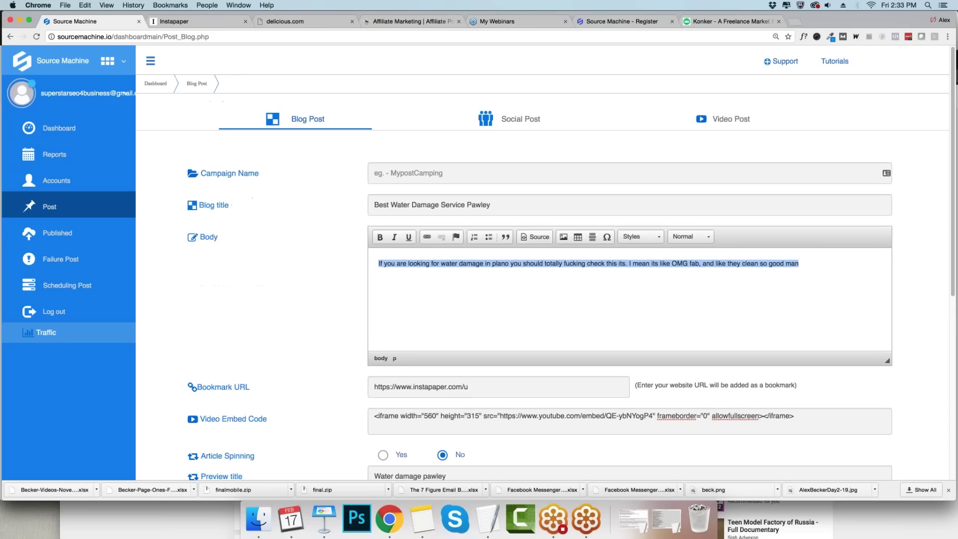
Change the town name in the body text to "pawley".
click(514, 264)
drag(508, 264, 492, 264)
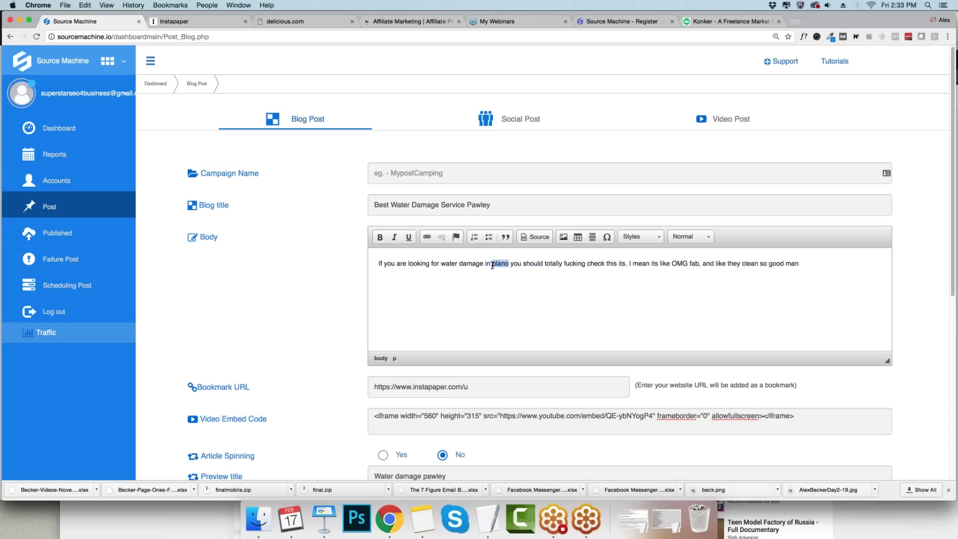
text(pawley)
scroll(478, 338, down, 6)
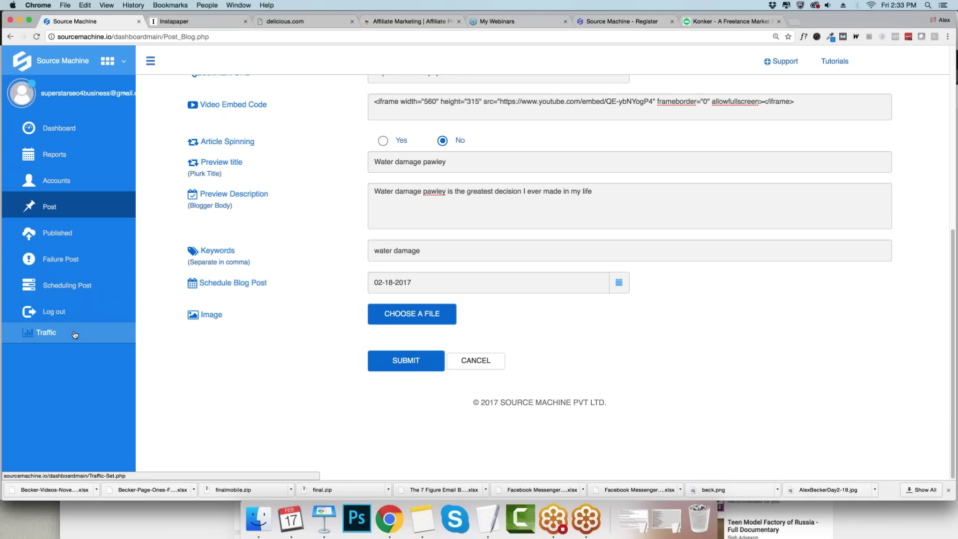
Switch to the Toofastwebby presentation in Keynote and show the "Step #4 Umm That's It..Do It Over and Over" slide.
click(324, 522)
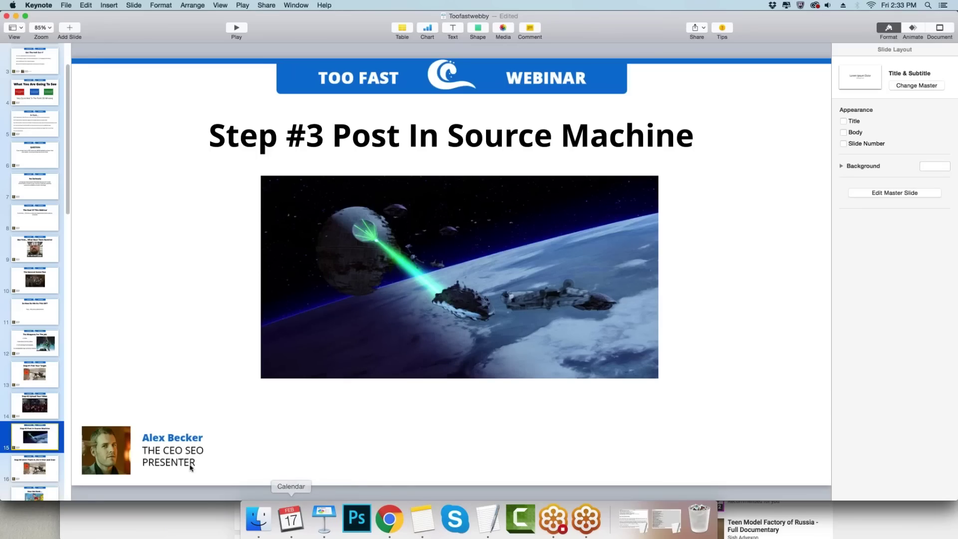
scroll(48, 453, down, 2)
click(36, 447)
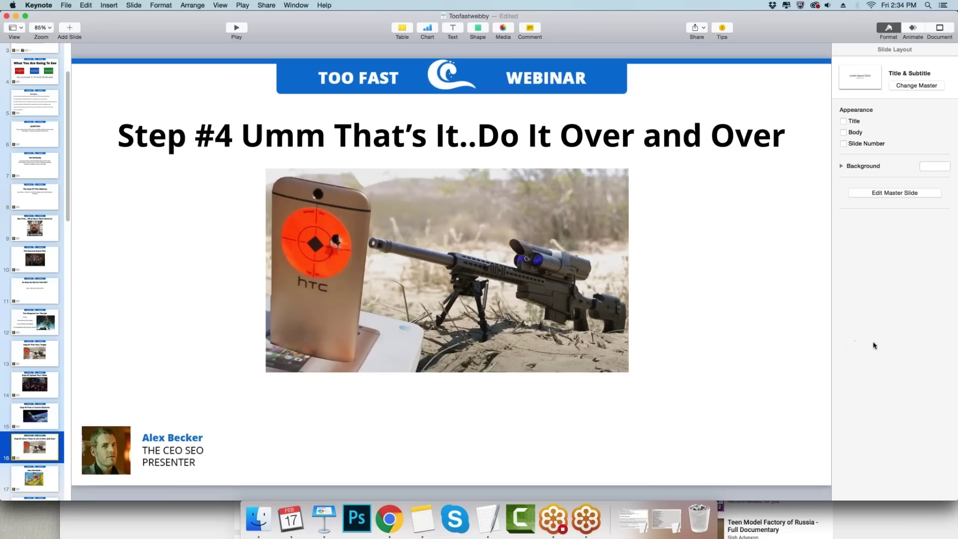
Show the "How We Bank..." slide, followed by the "High Payout Low Search Volume Local/Affiliate Niches" slide.
click(30, 484)
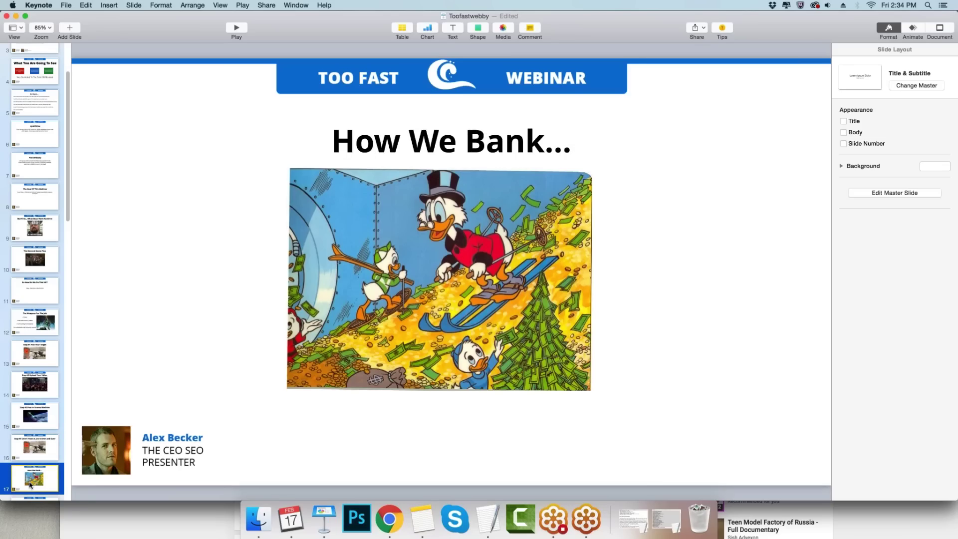
scroll(36, 487, down, 2)
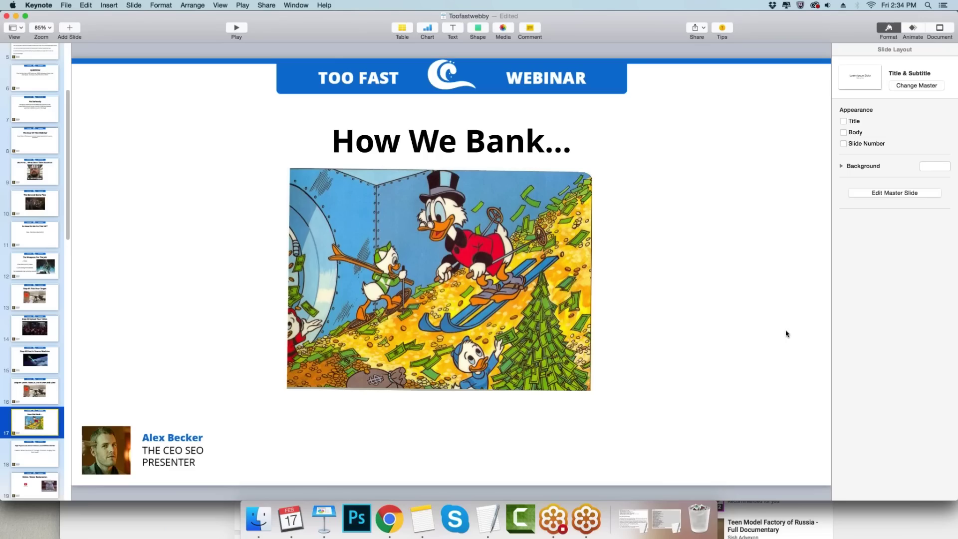
click(34, 460)
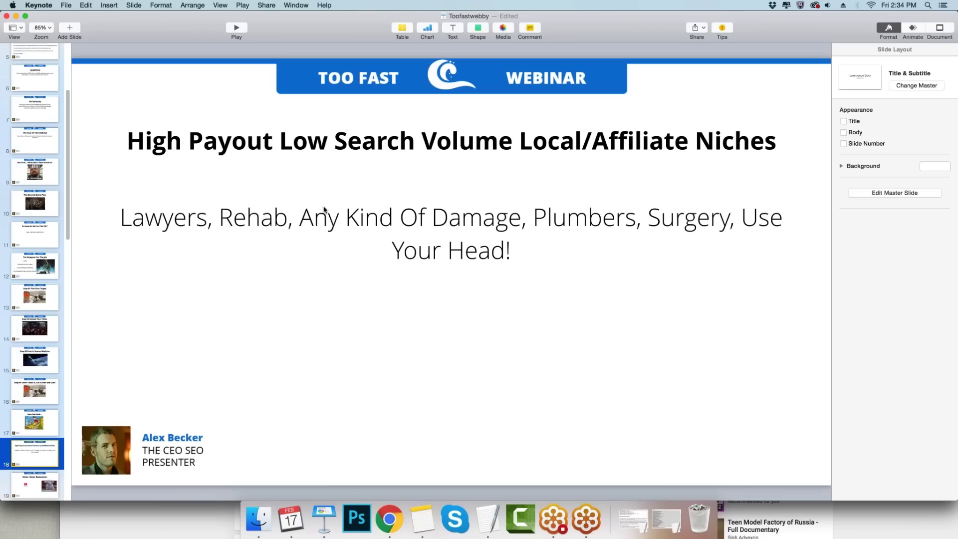
click(742, 257)
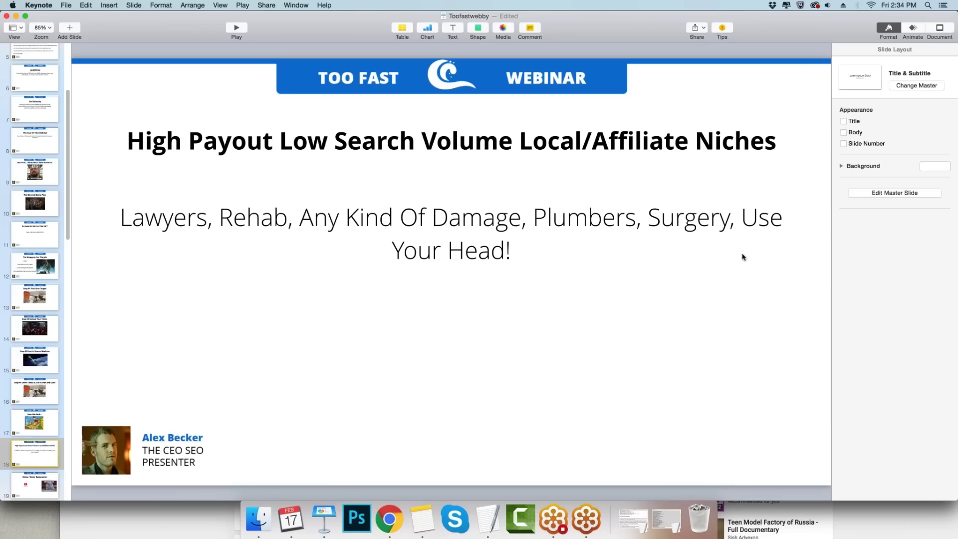